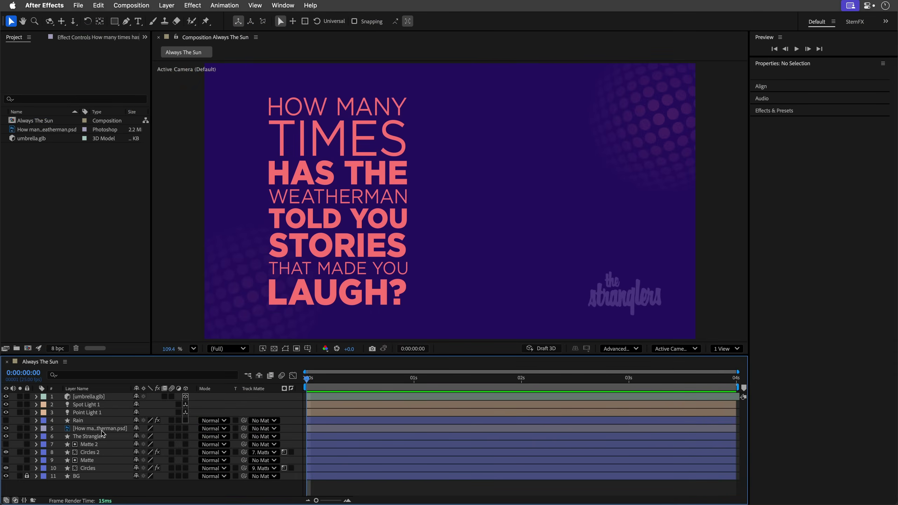
Select the quote's Photoshop layer (layer 5) in the Always The Sun composition
left_click(101, 430)
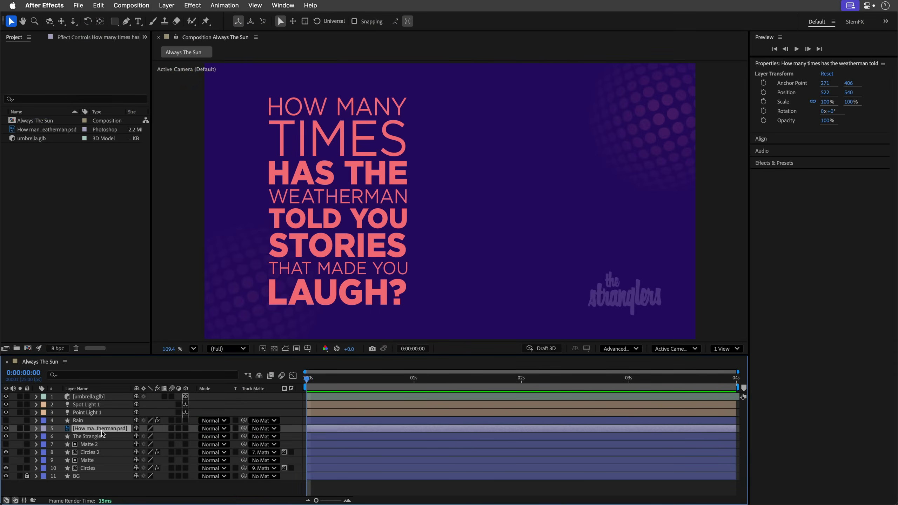
In the Weatherman PSD, widen the Dynamic Text box to about 734 px so HOW MANY TIMES fits one line
key("super+e")
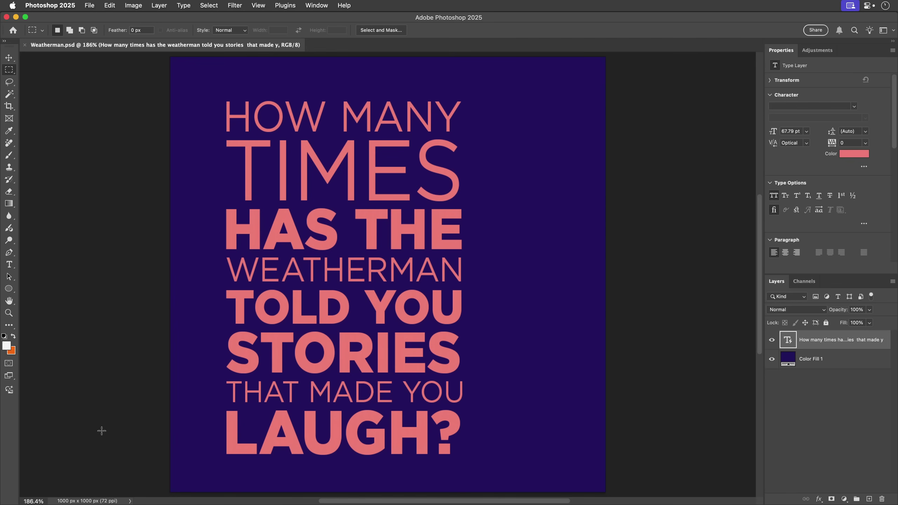
double_click(788, 339)
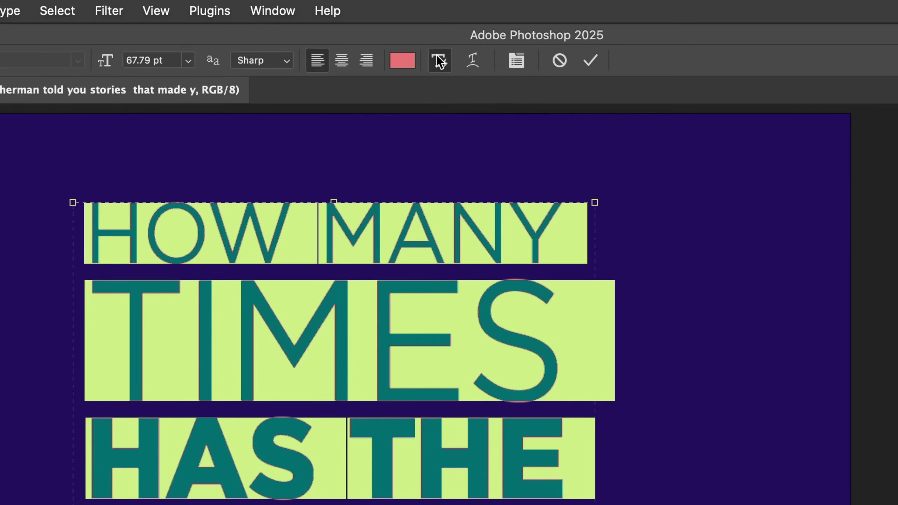
left_click(440, 60)
left_click_drag(595, 504, 708, 504)
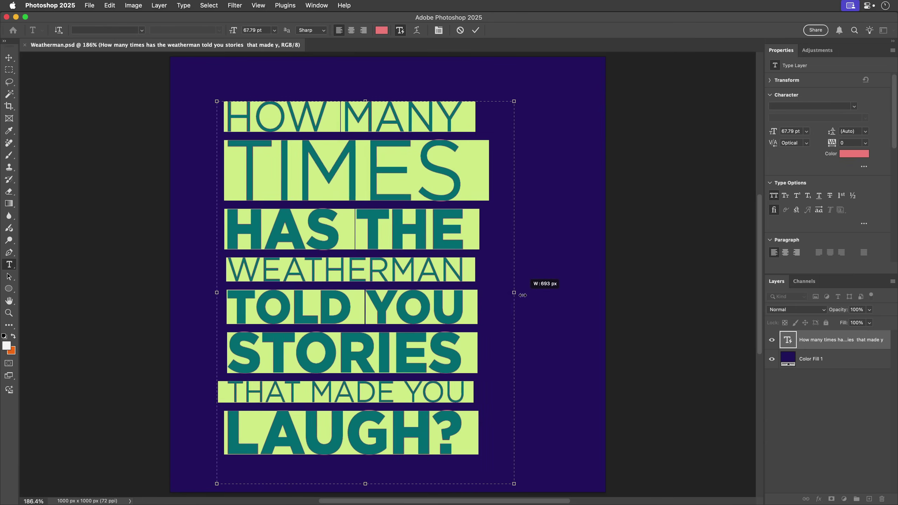
mouse_move(535, 296)
left_mouse_down()
mouse_move(556, 298)
mouse_move(360, 295)
mouse_move(539, 302)
left_mouse_up()
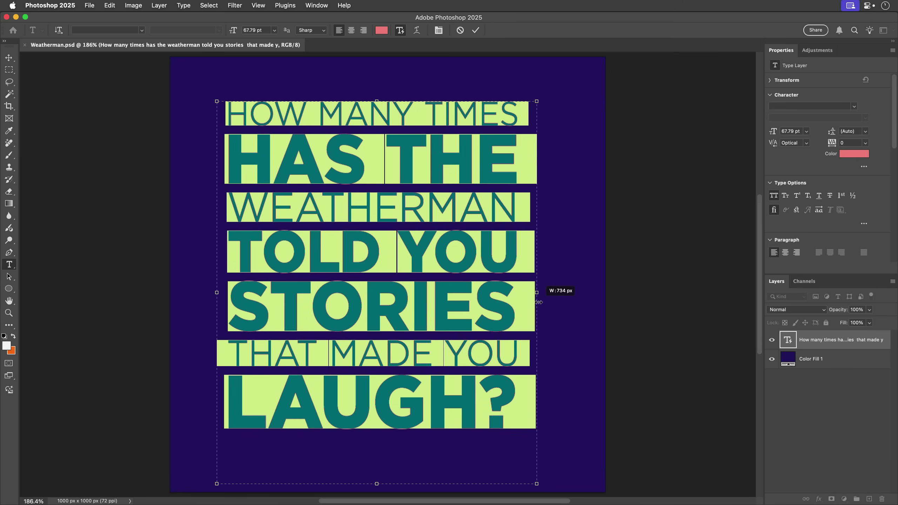
left_click_drag(538, 302, 538, 303)
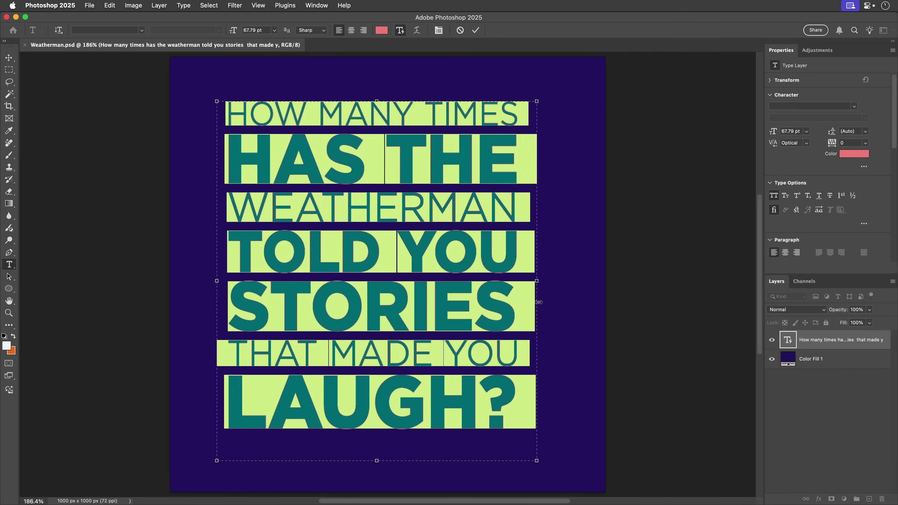
left_click(476, 32)
key("m")
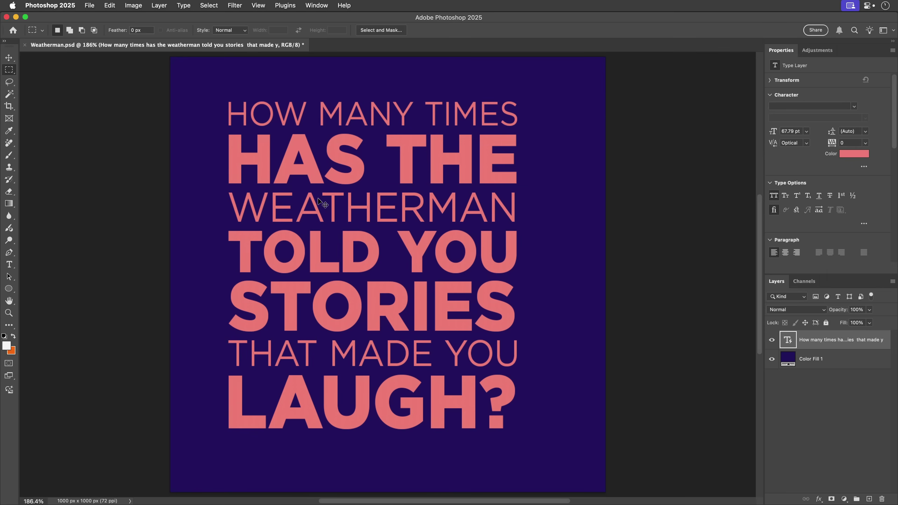
key("super+Tab")
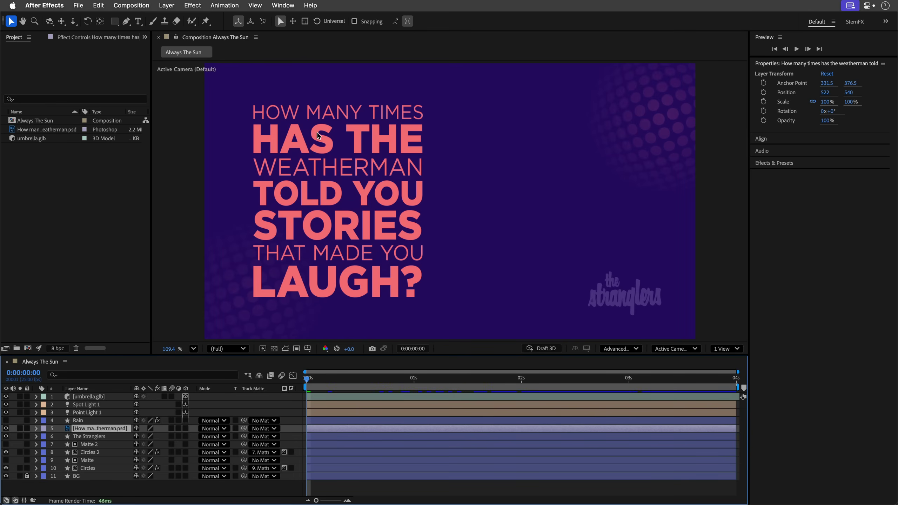
Convert the Weatherman PSD layer to editable text and adjust its font size
right_click(79, 429)
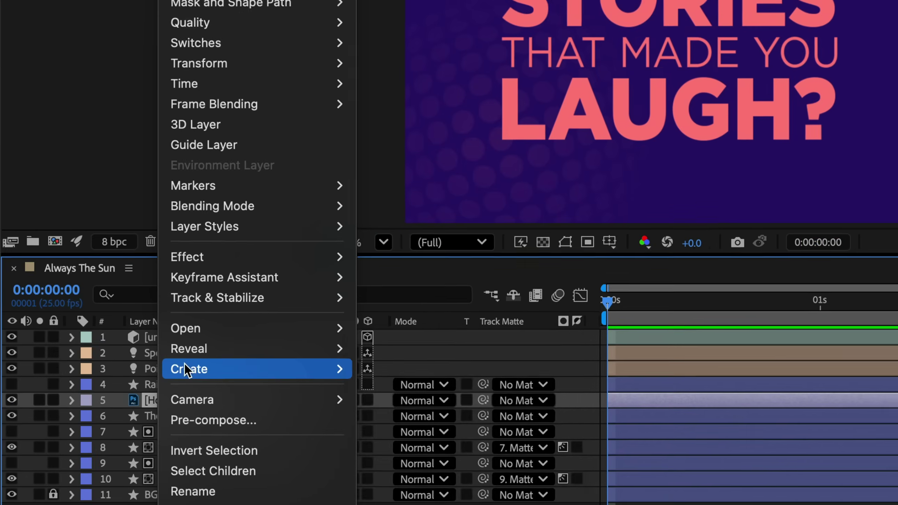
mouse_move(106, 406)
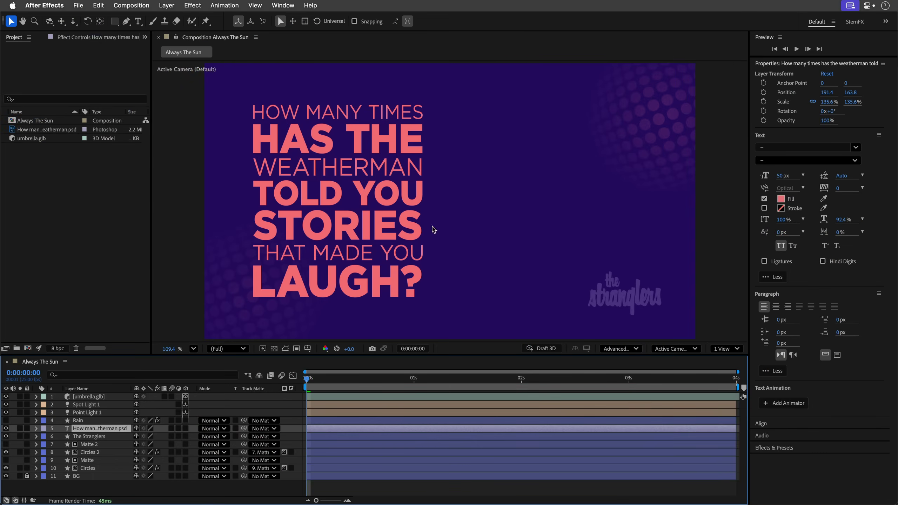
left_click_drag(781, 176, 802, 176)
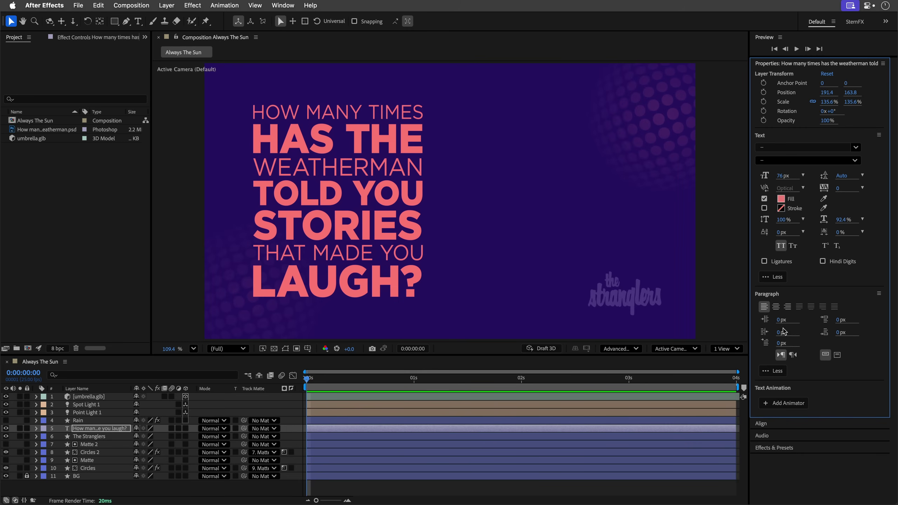
left_click(624, 362)
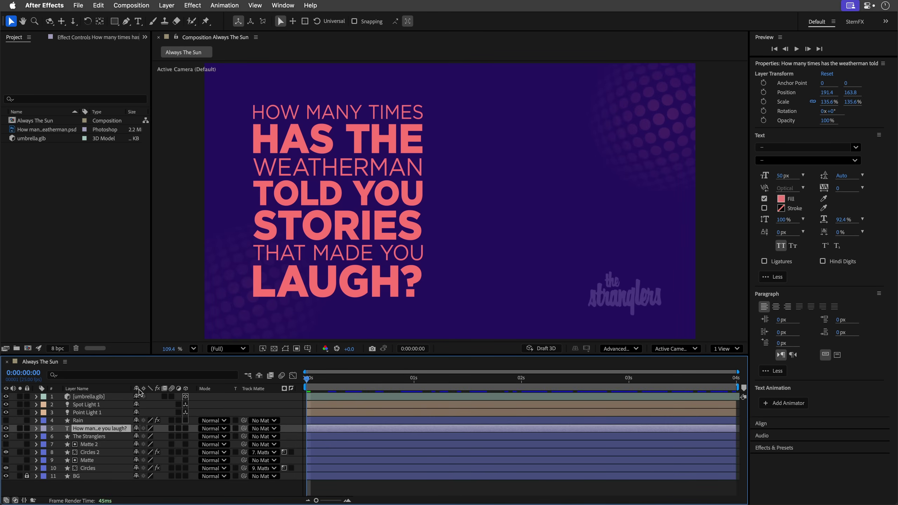
Make the quote 3D with extrusion depth 20 and an Angular bevel, turned to 342° Y orientation
left_click(185, 427)
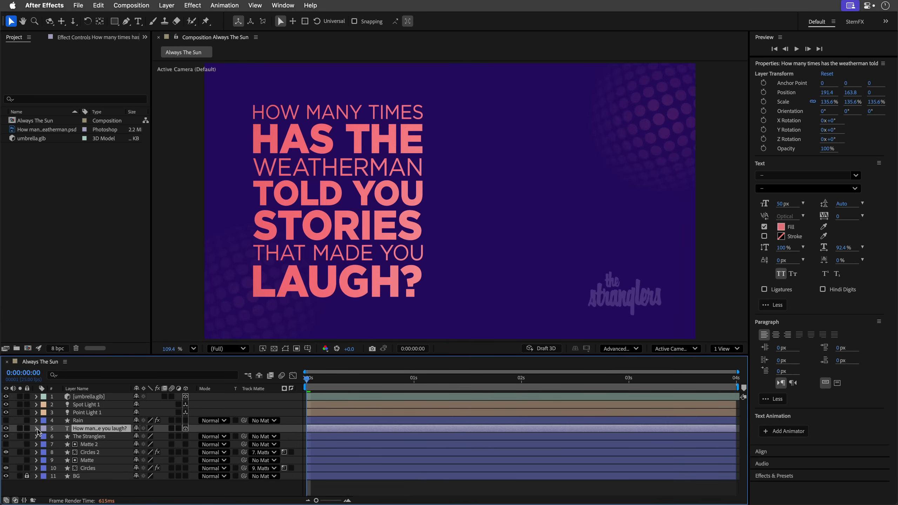
left_click(37, 429)
left_click(44, 452)
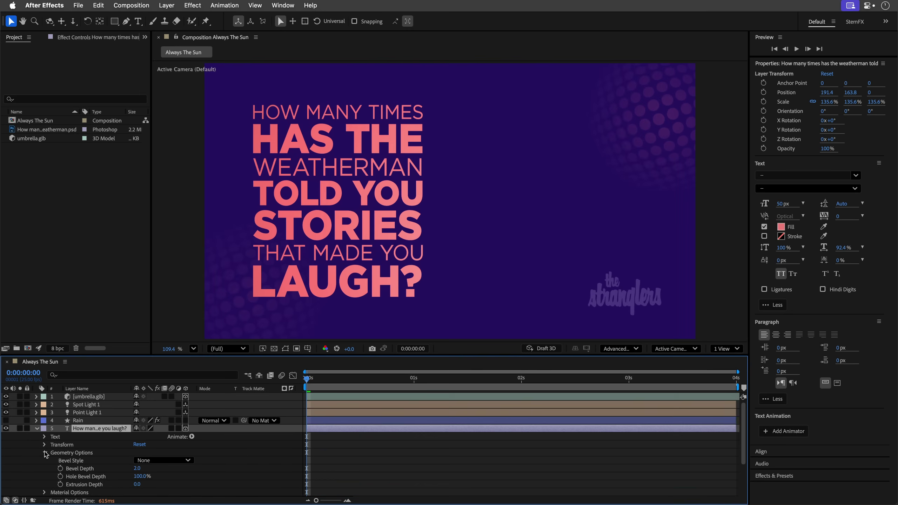
left_click(135, 485)
type("20")
key("Return")
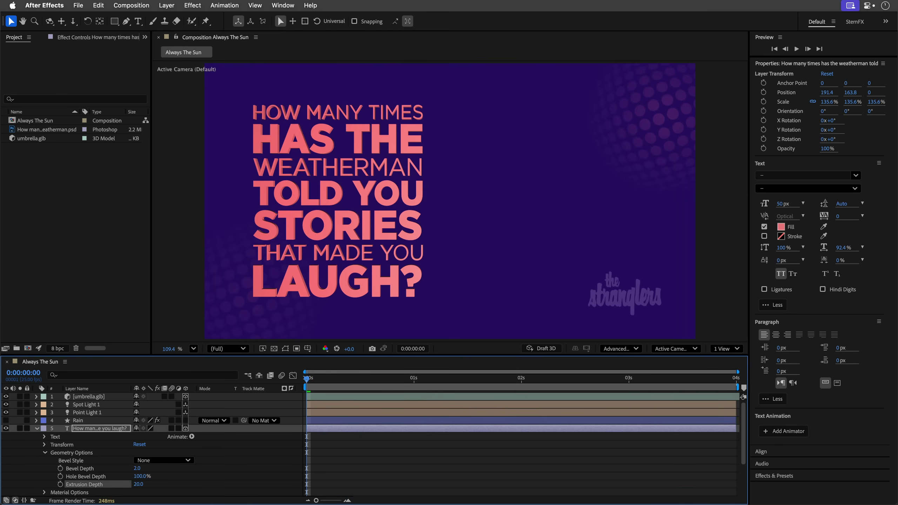
left_click(167, 461)
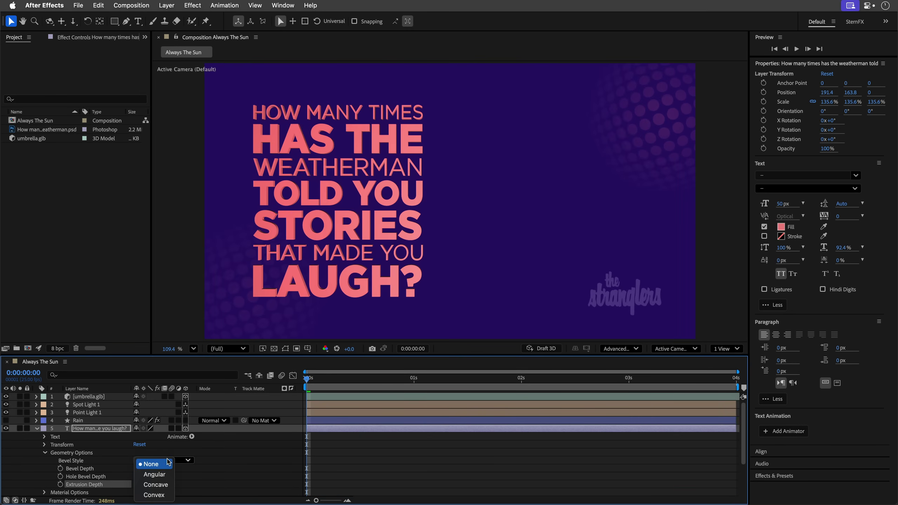
left_click(166, 477)
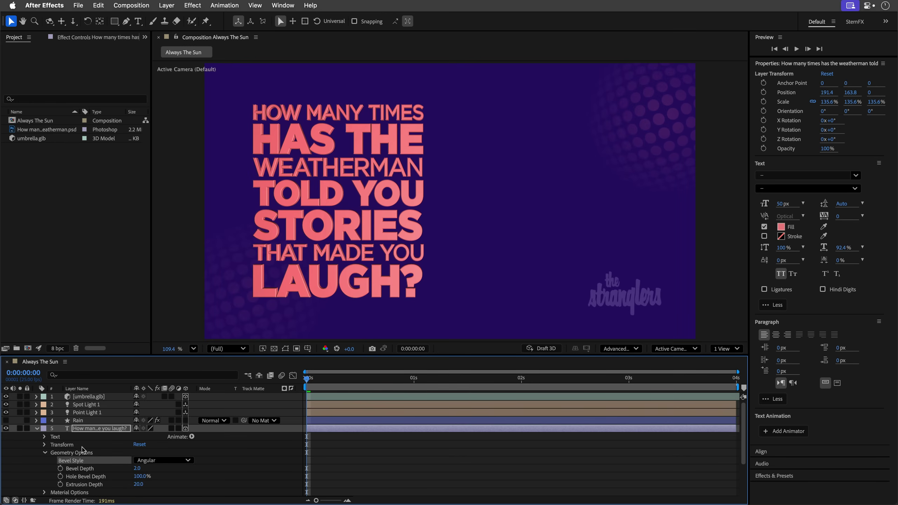
left_click(44, 453)
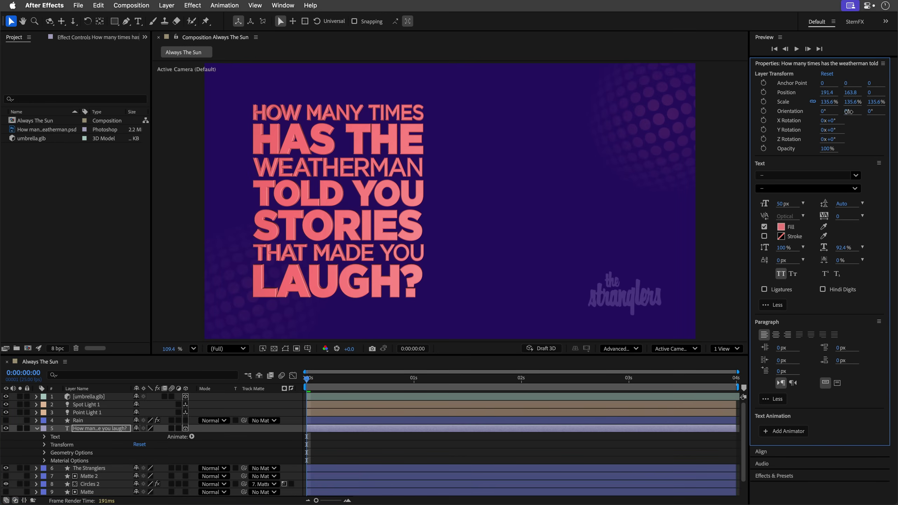
left_click_drag(850, 112, 831, 114)
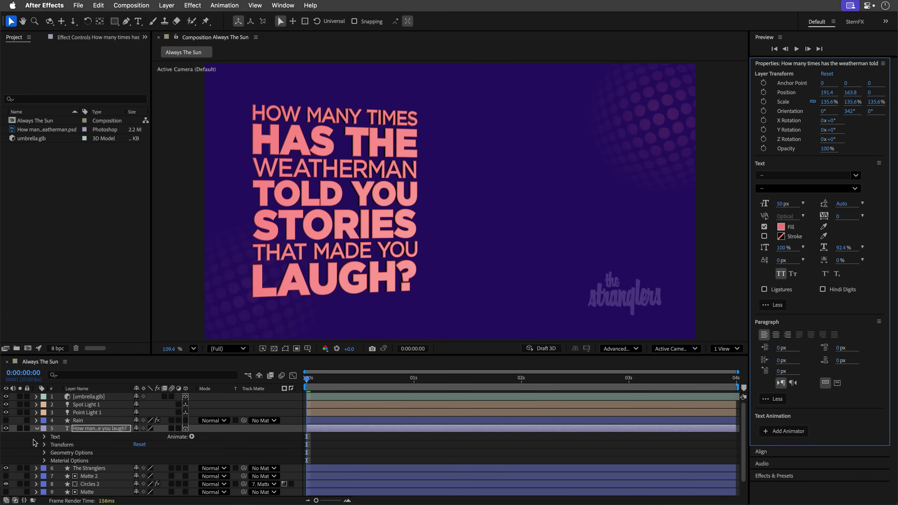
Apply the 3D Rotate In by Character X preset to the quote layer
left_click(774, 65)
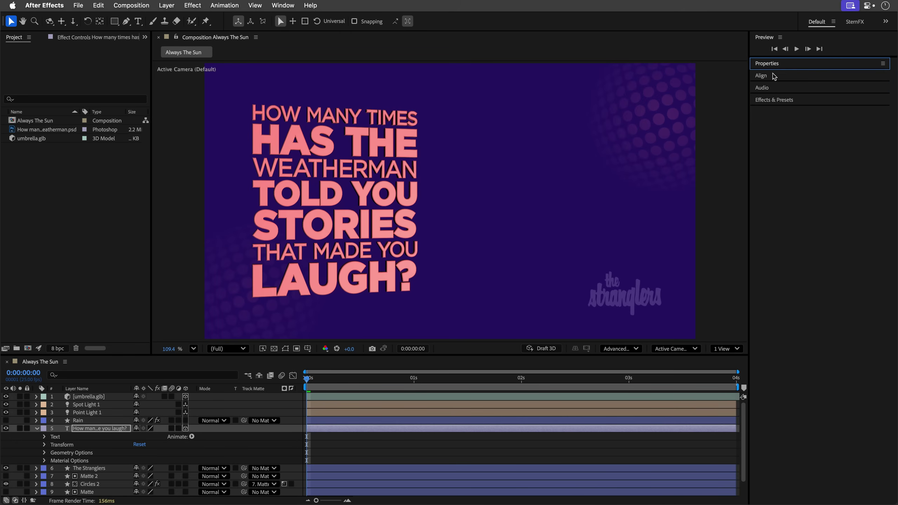
left_click(765, 101)
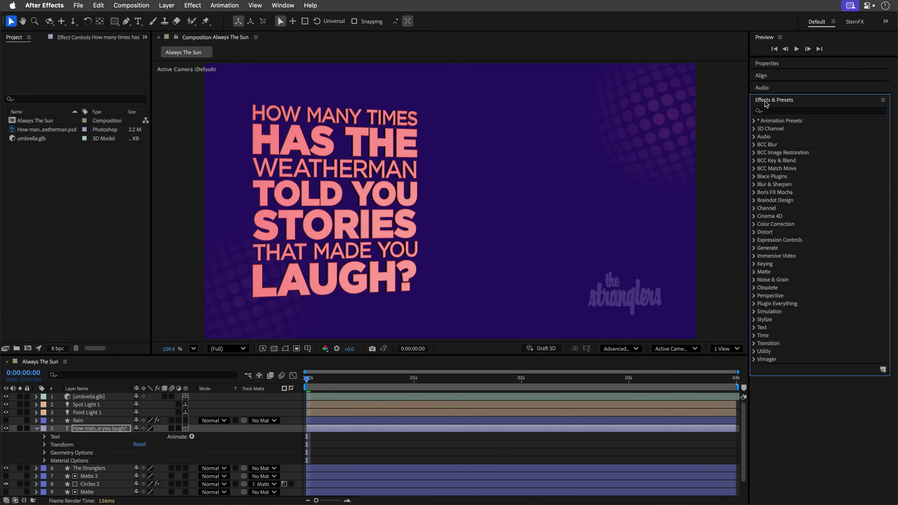
left_click(773, 111)
type("3d rota")
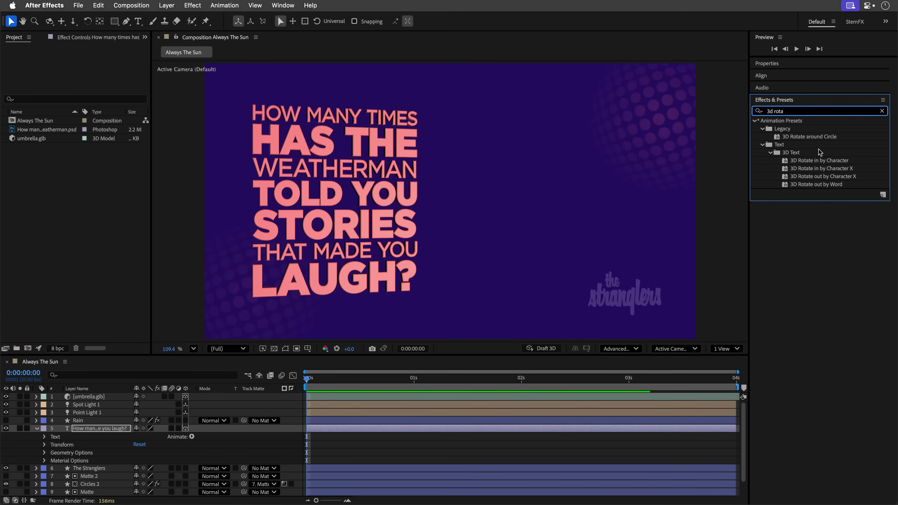
left_click(825, 170)
double_click(826, 172)
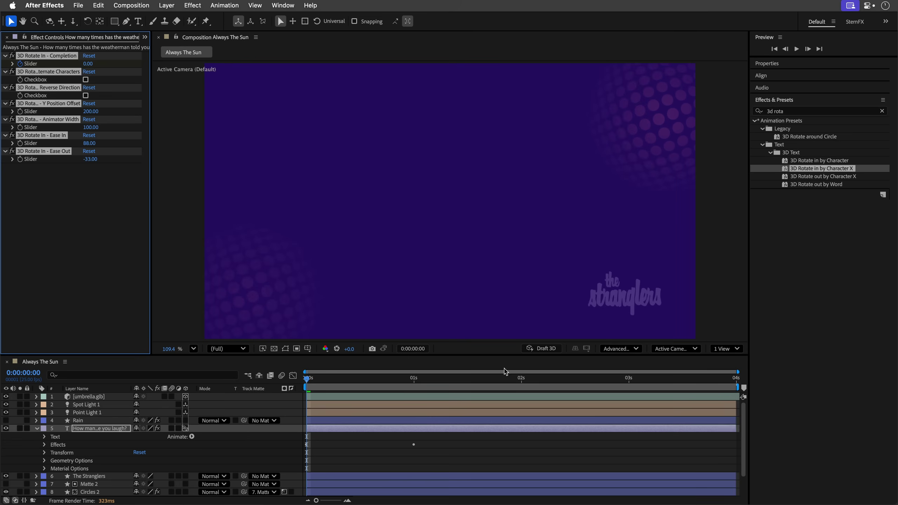
Turn on Draft 3D, retime the end Completion keyframe and preview the rotate-in animation
left_click(542, 348)
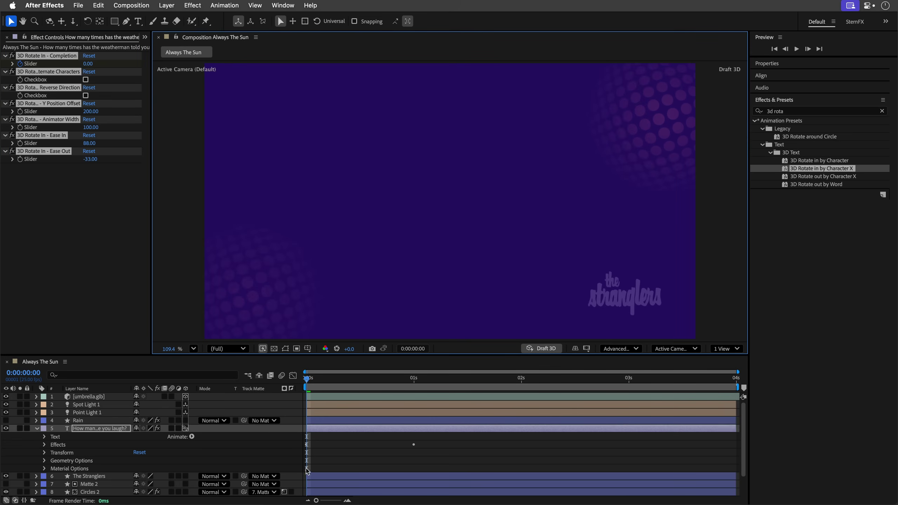
key("u")
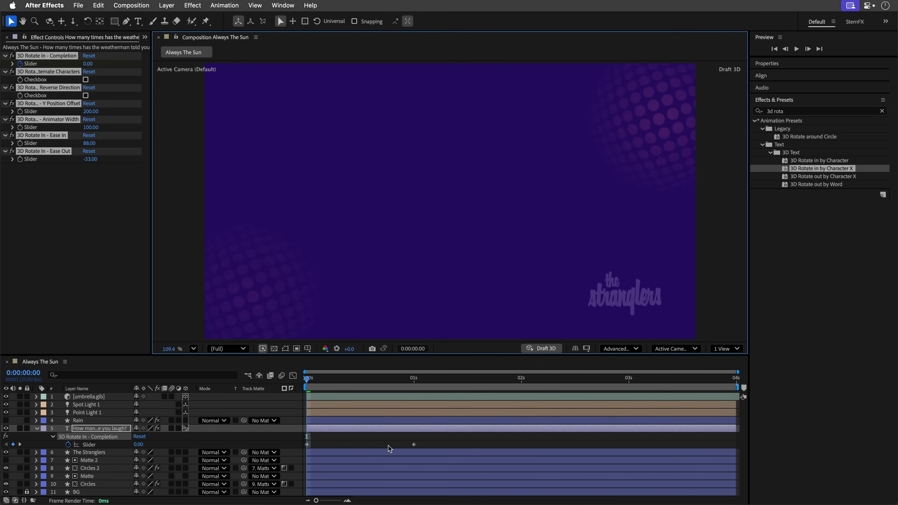
key("space")
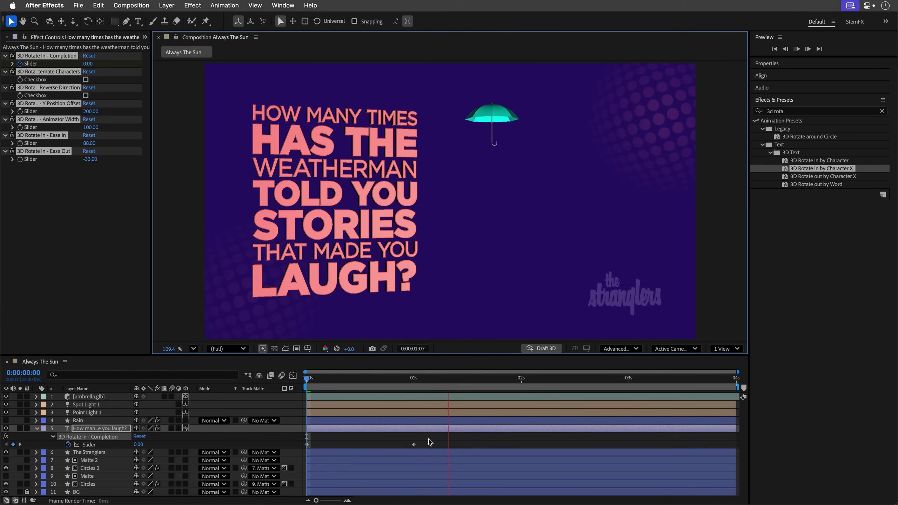
left_click_drag(415, 445, 474, 449)
key("Home")
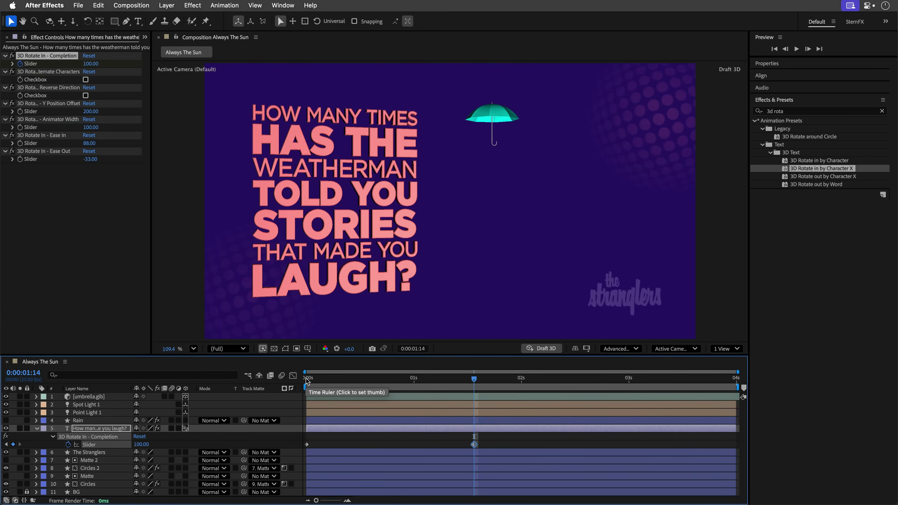
key("space")
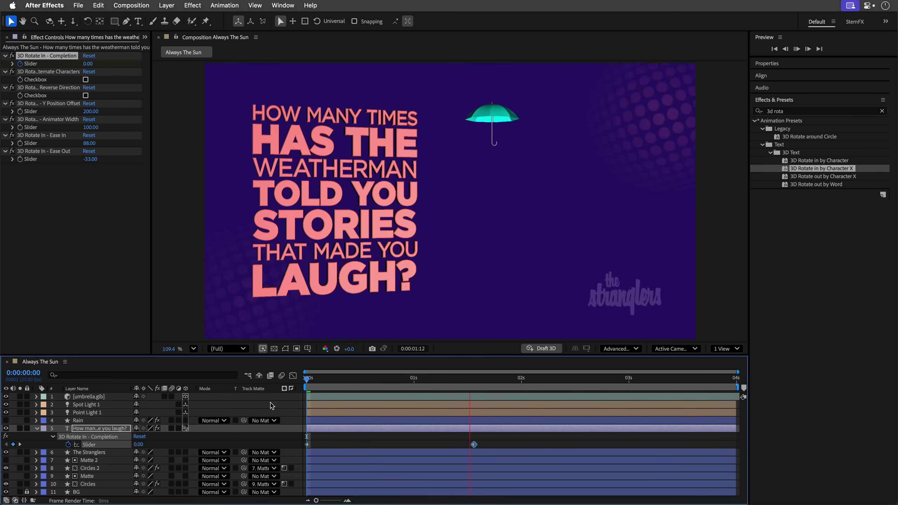
key("space")
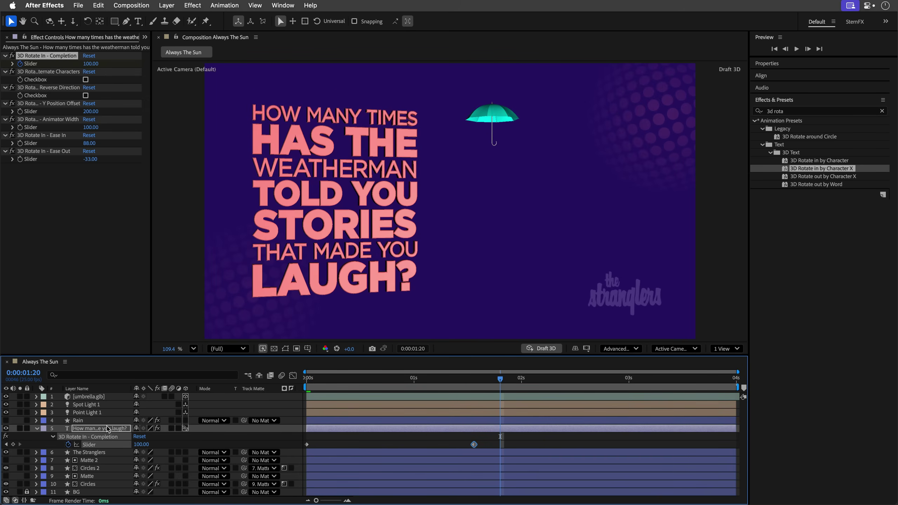
left_click(37, 428)
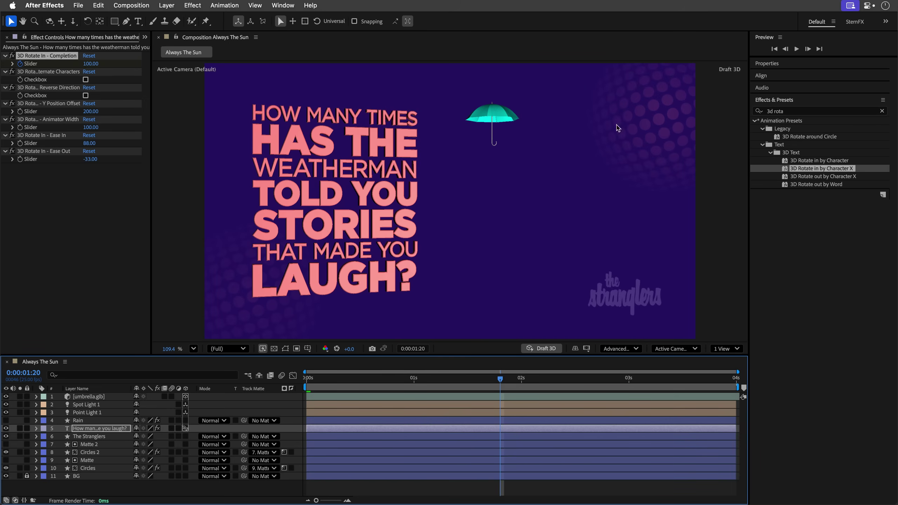
Hide the quote layer and reveal the umbrella's Scale keyframes and Y Rotation expression
left_click(882, 111)
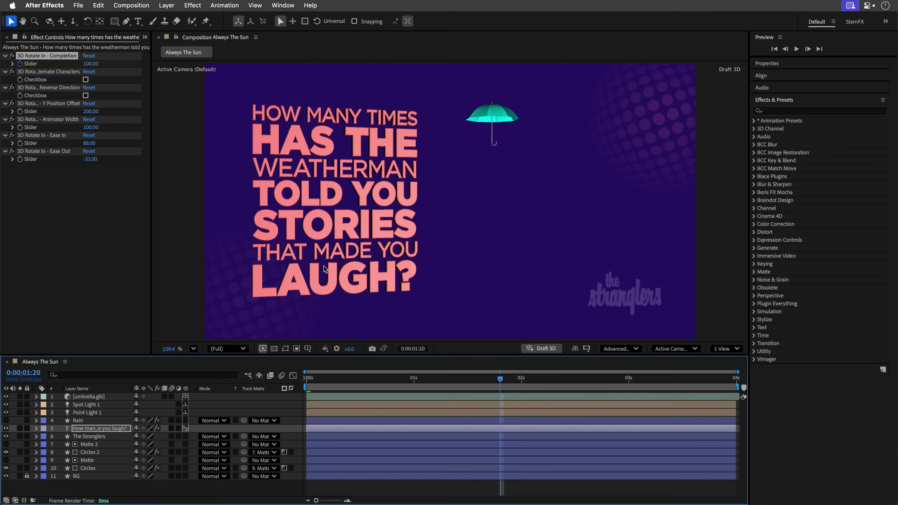
left_click(6, 429)
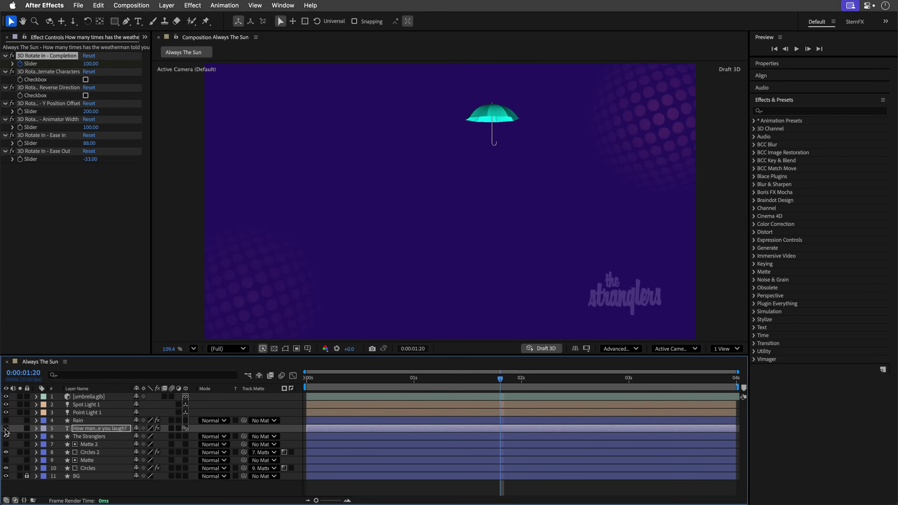
left_click(93, 397)
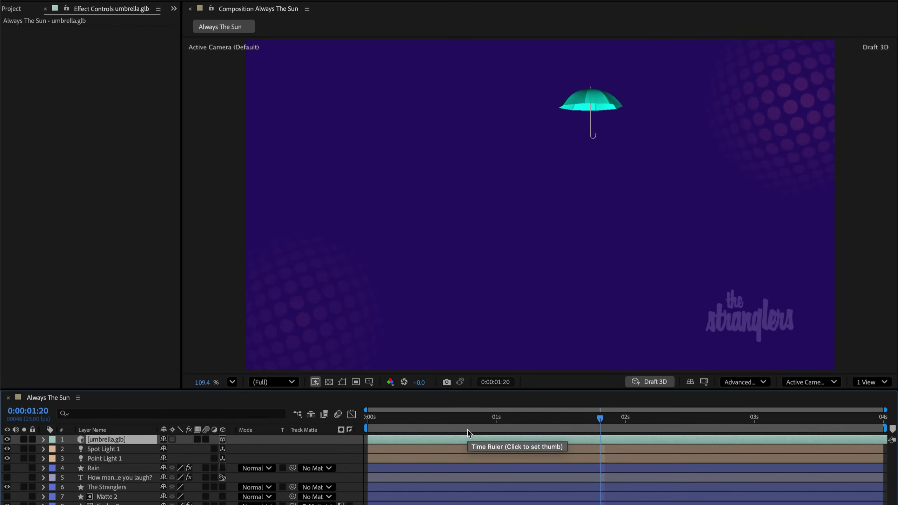
key("s")
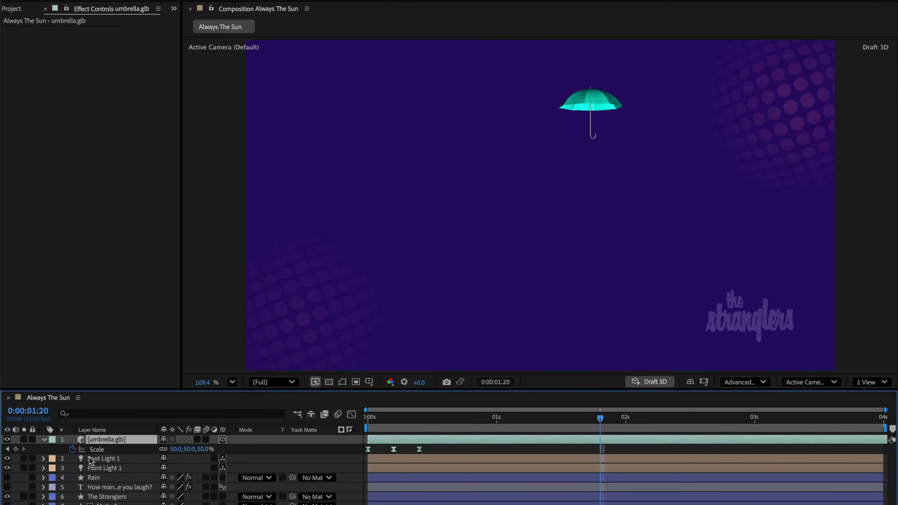
key("shift+r")
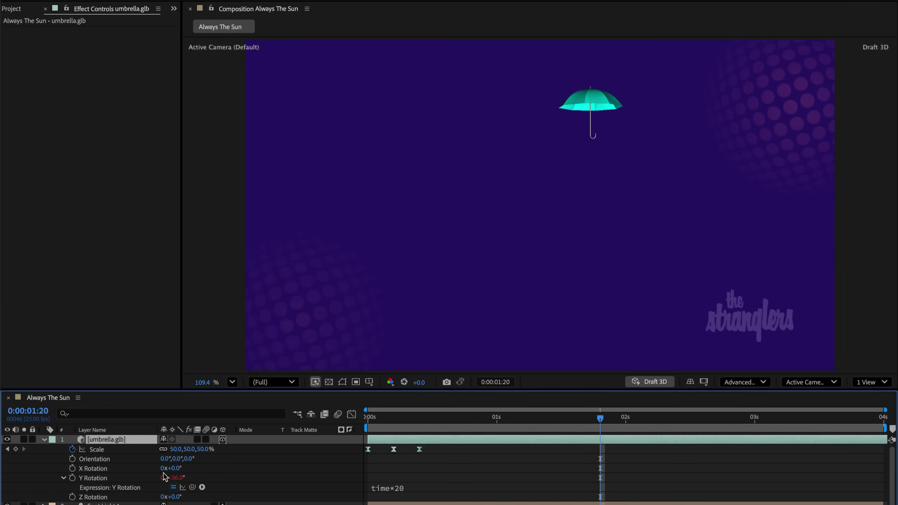
left_click(62, 477)
Preview the spinning umbrella and enable motion blur on its layer
key("space")
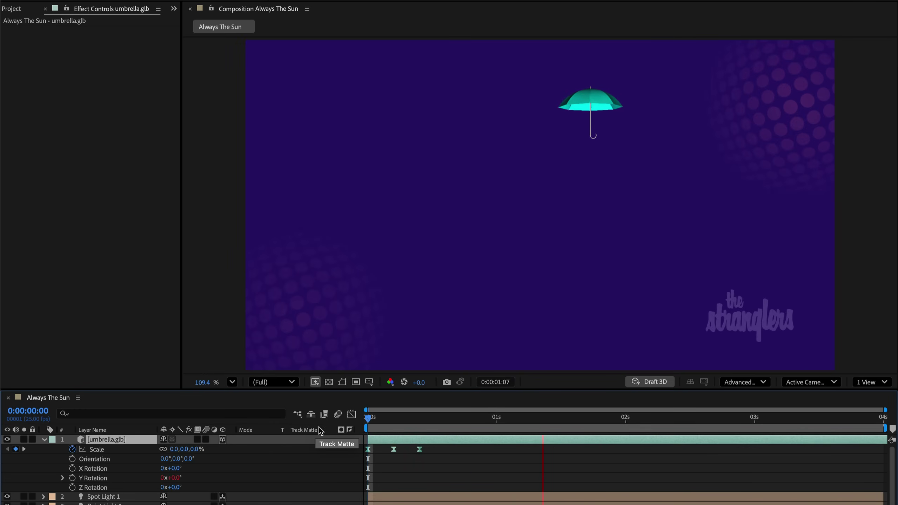
key("space")
left_click(208, 439)
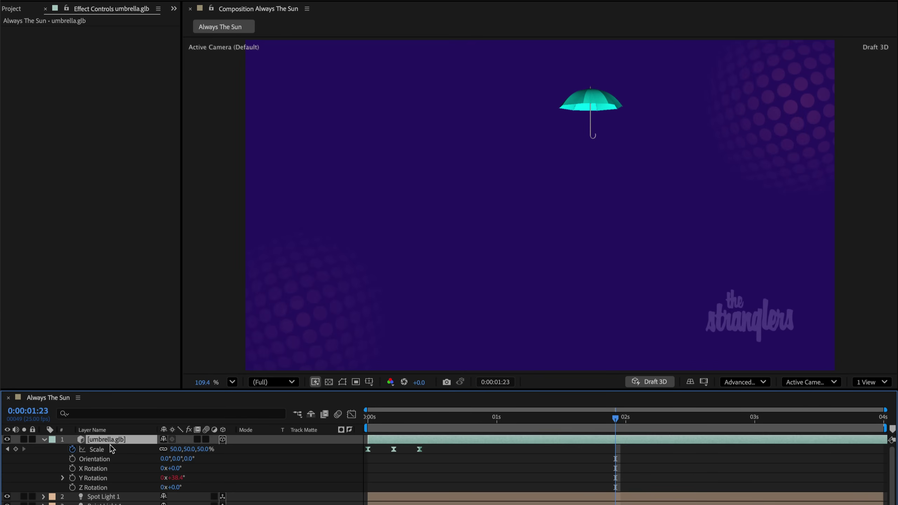
Duplicate the umbrella into a row of three, each offset to the right on X
key("ctrl+d")
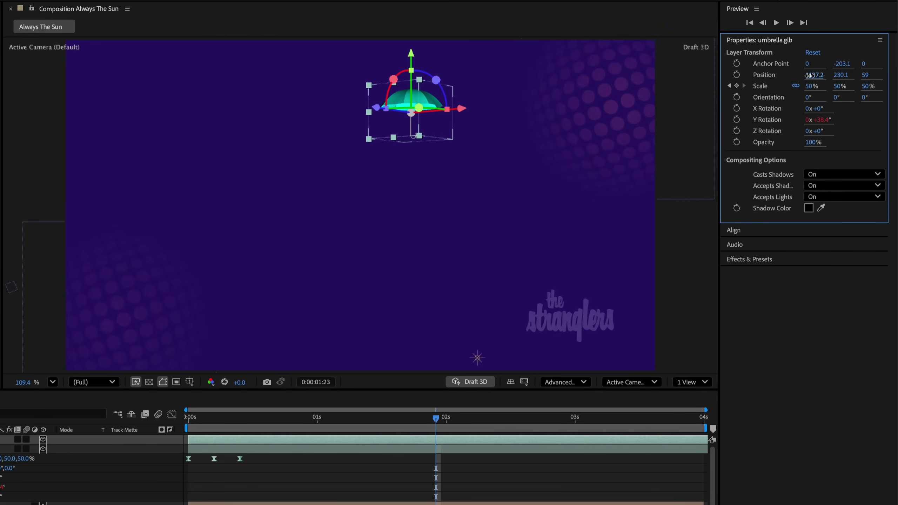
left_click_drag(809, 75, 837, 76)
key("ctrl+d")
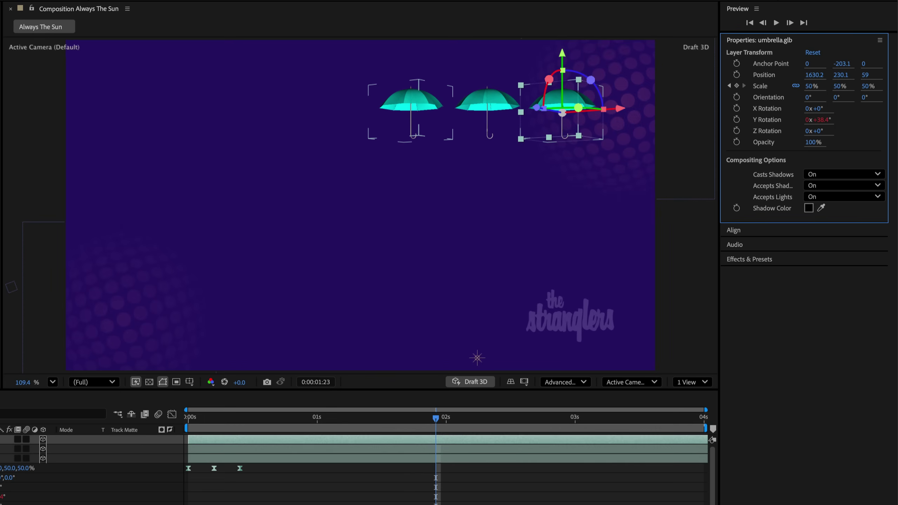
Duplicate the row of three umbrellas and move the copies down as a second row
left_click(106, 459)
left_click(95, 439, "shift")
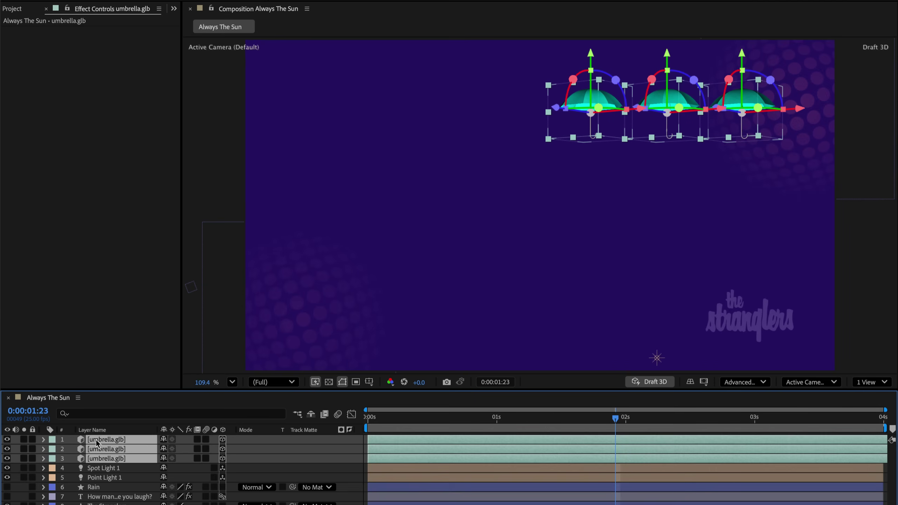
key("ctrl+d")
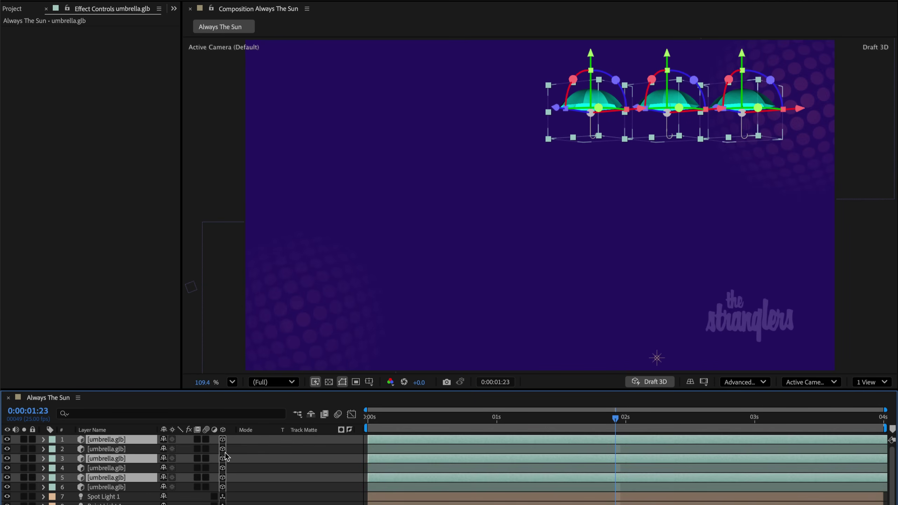
left_click_drag(112, 481, 116, 440)
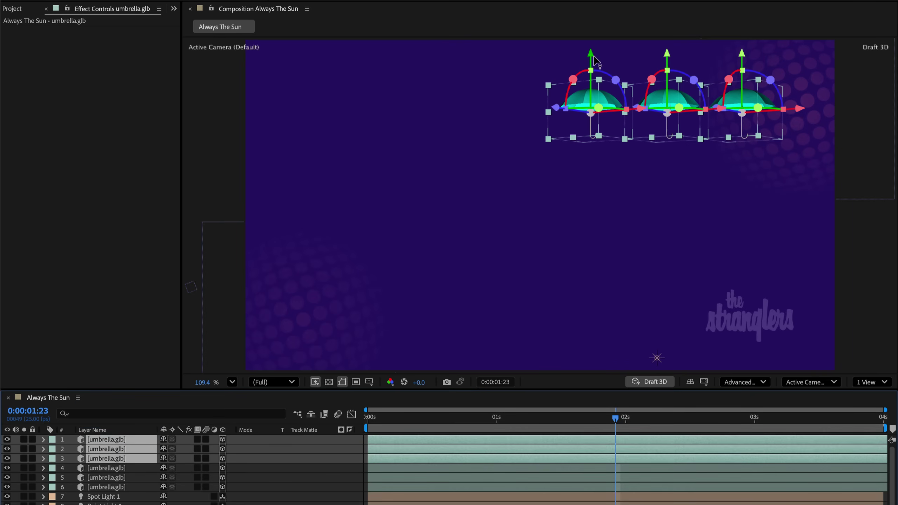
left_click_drag(593, 58, 590, 129)
Add a third umbrella row lower down and preview the 3×3 grid
key("ctrl+d")
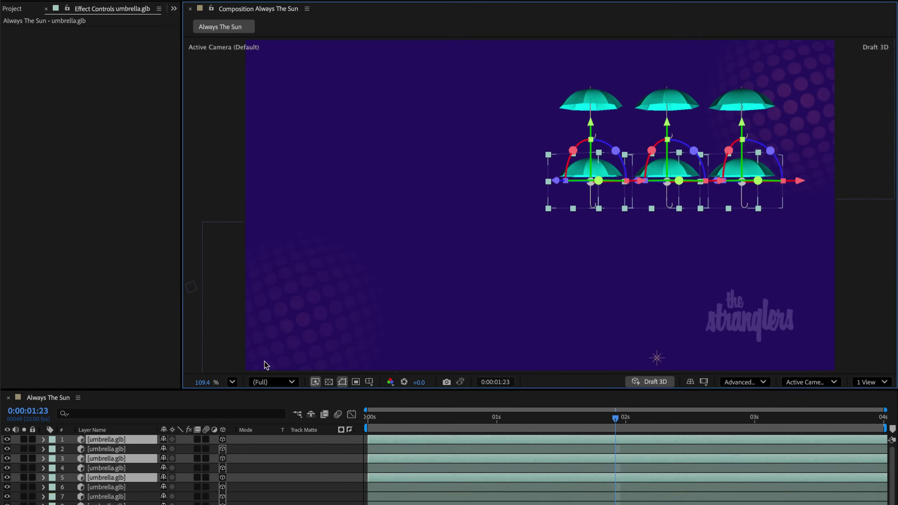
left_click_drag(98, 480, 104, 449)
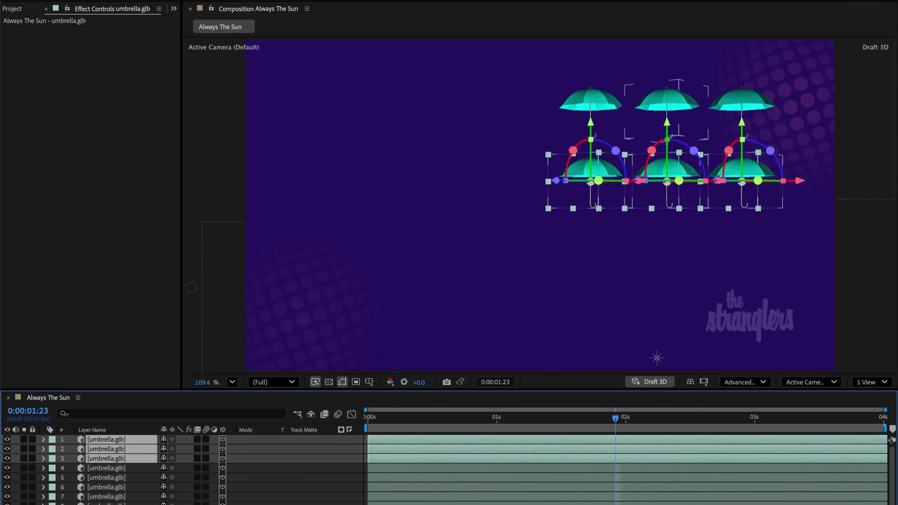
left_click_drag(666, 130, 658, 197)
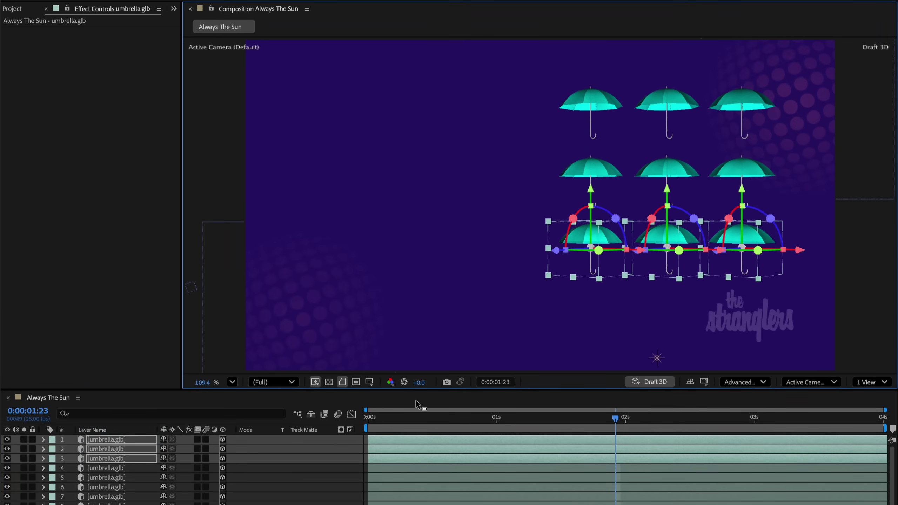
left_click(372, 426)
key("space")
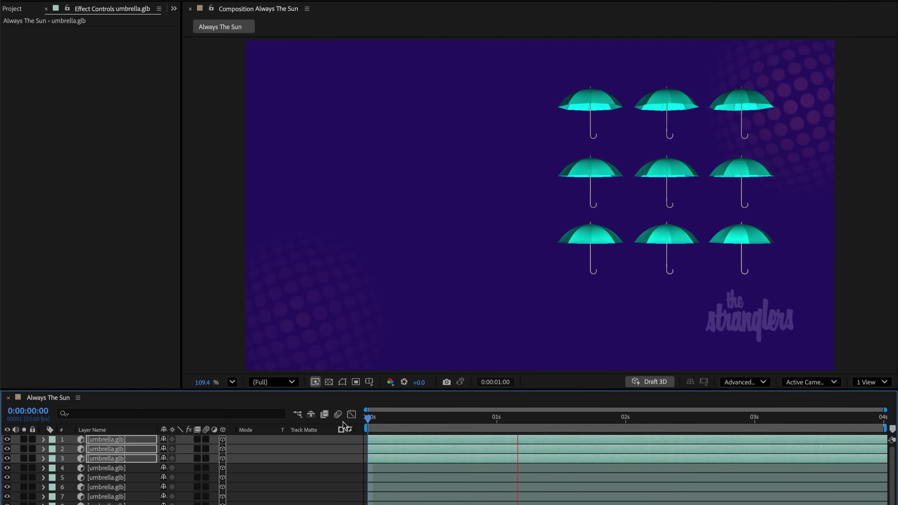
key("space")
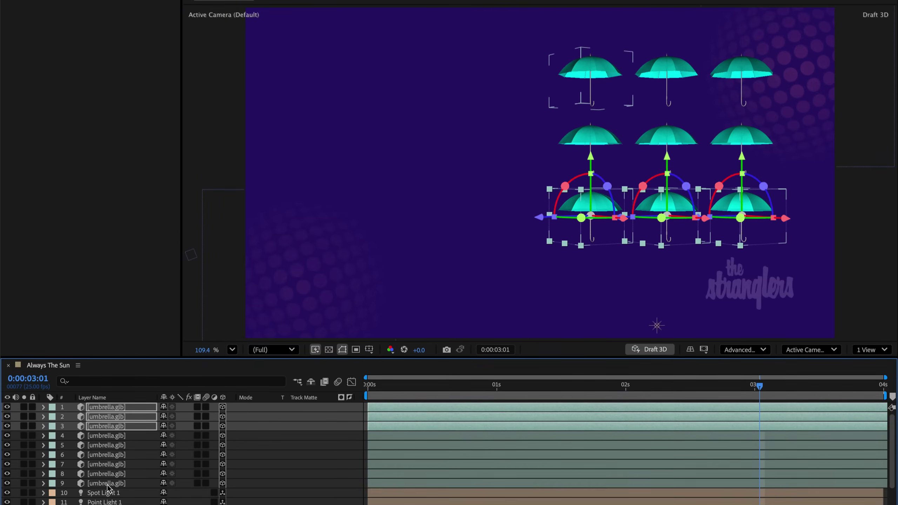
Stagger the nine umbrella layers' in-points into a staircase and preview the cascade
left_click(106, 451)
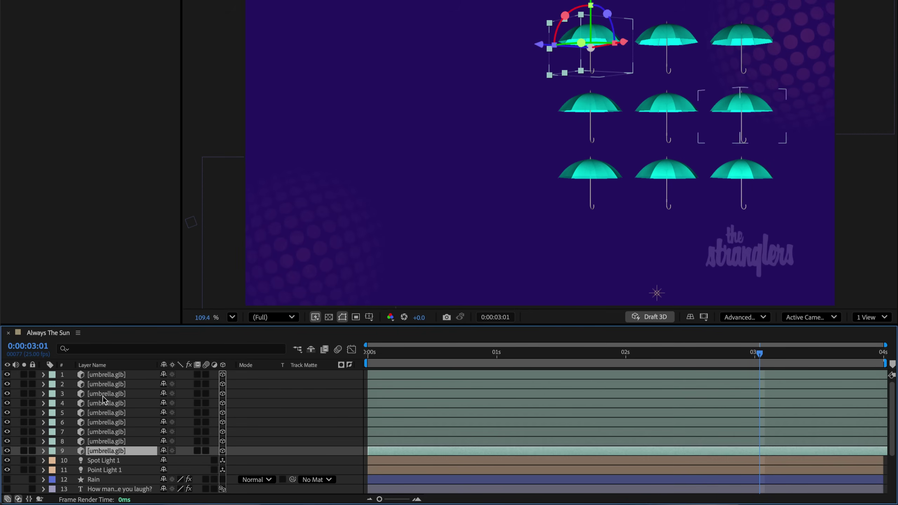
left_click(101, 375, "shift")
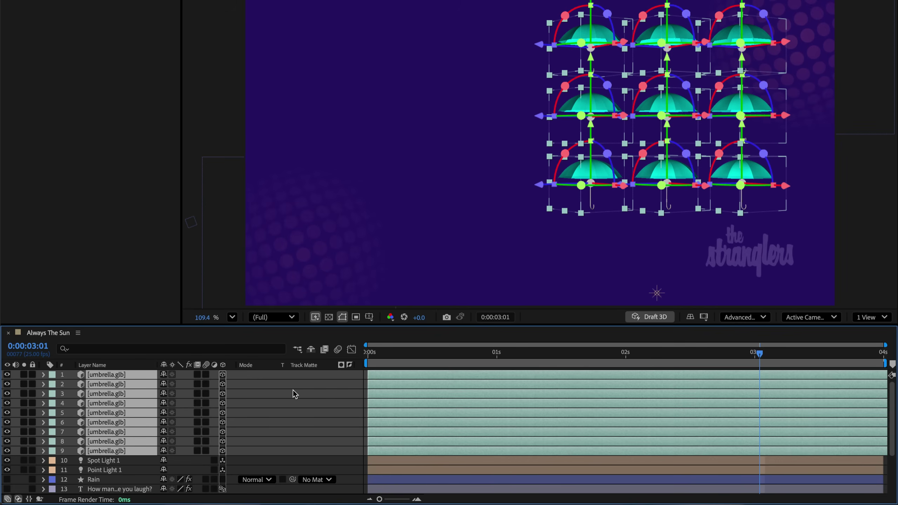
key("alt+super")
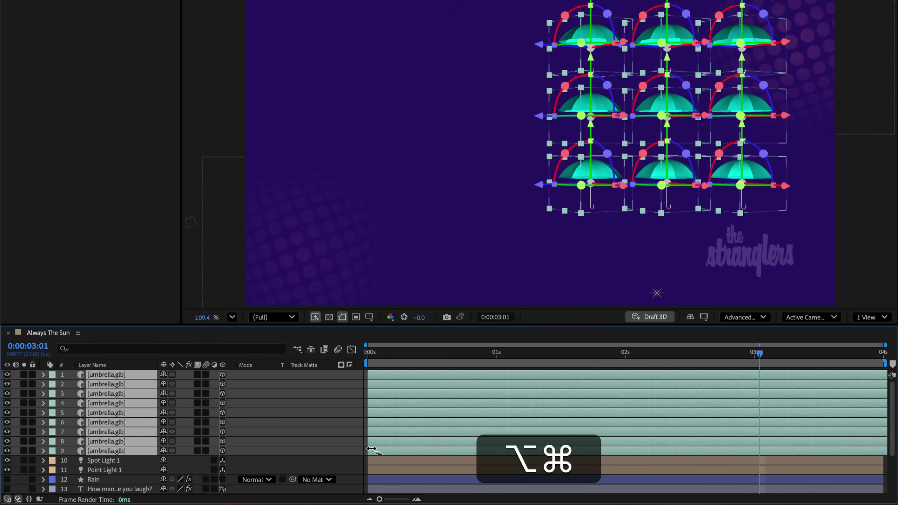
left_click_drag(372, 448, 498, 448)
key("Home")
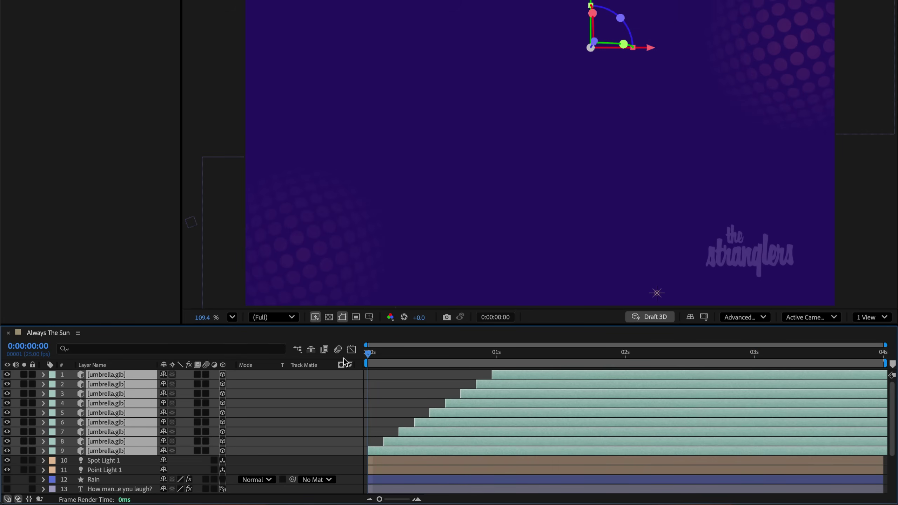
key("space")
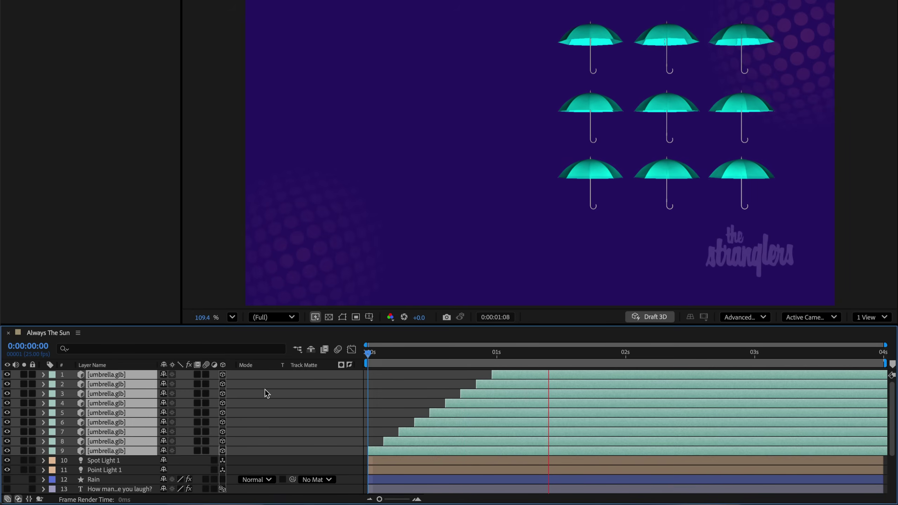
key("space")
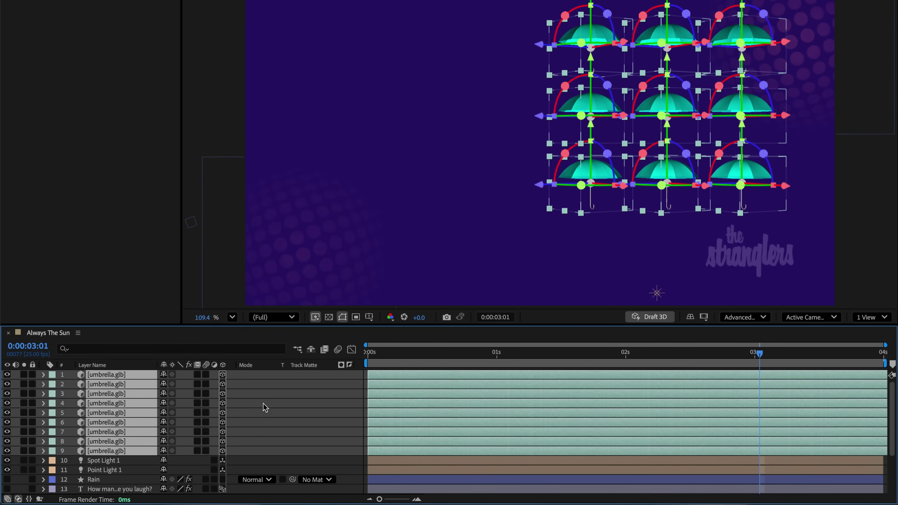
left_click(263, 403)
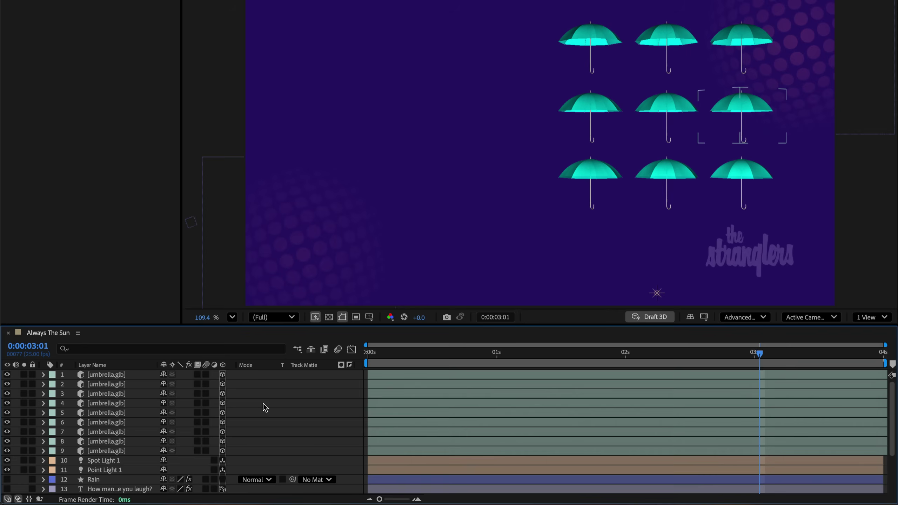
left_click(109, 451)
left_click(110, 413, "ctrl")
left_click(114, 384, "ctrl")
left_click(115, 375, "ctrl")
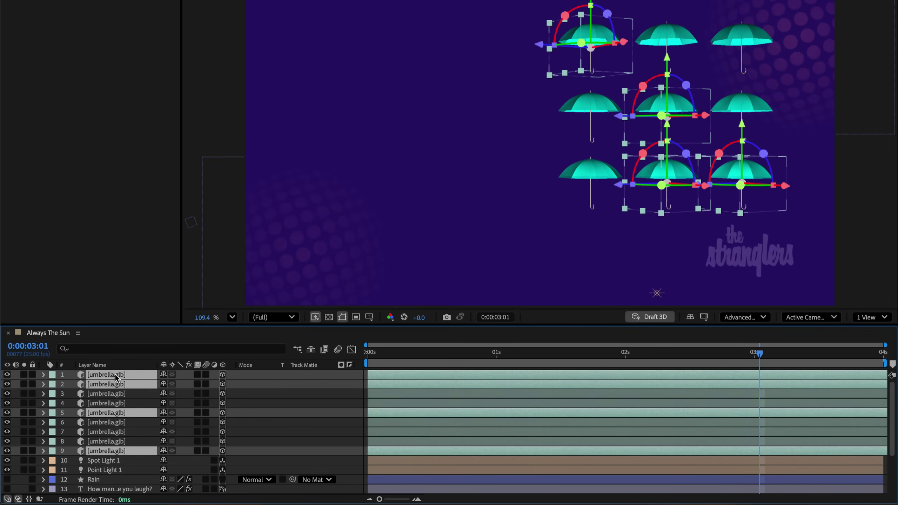
left_click(111, 394, "ctrl")
left_click(113, 403, "ctrl")
left_click(115, 422, "ctrl")
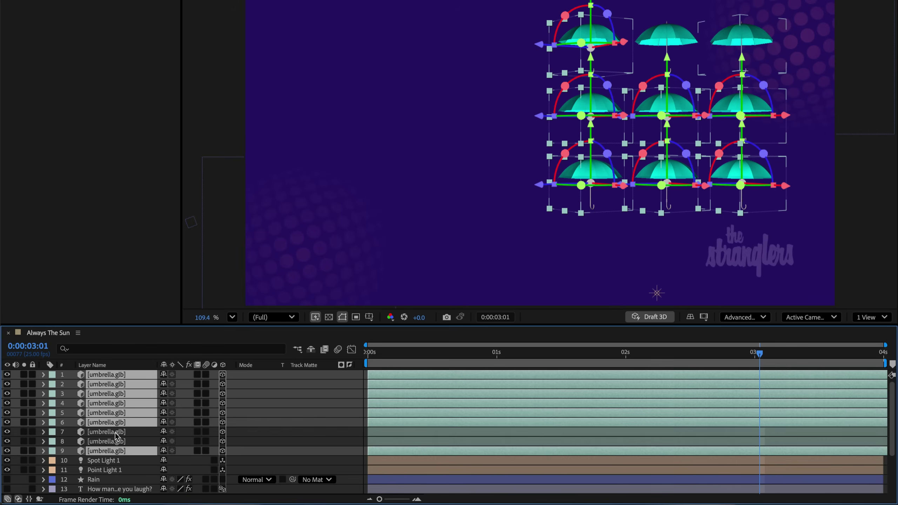
left_click(115, 432, "ctrl")
left_click(116, 441, "ctrl")
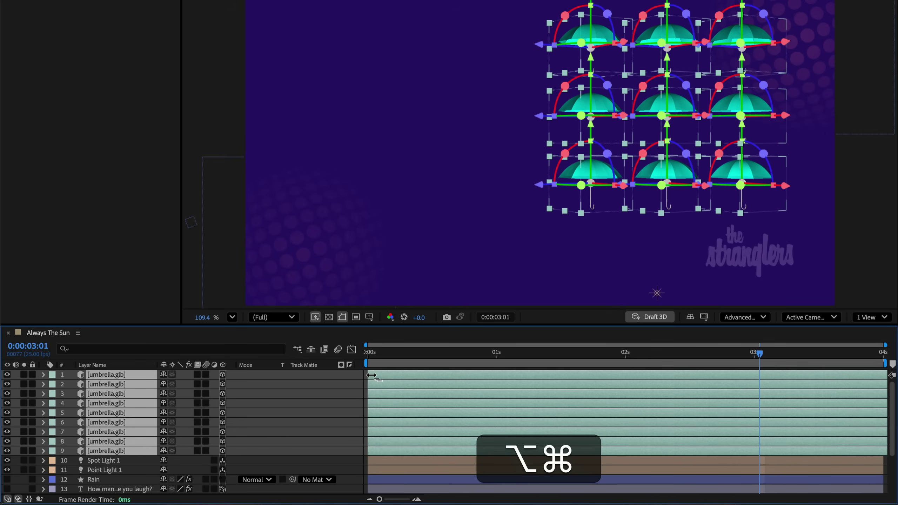
left_click_drag(370, 375, 550, 381)
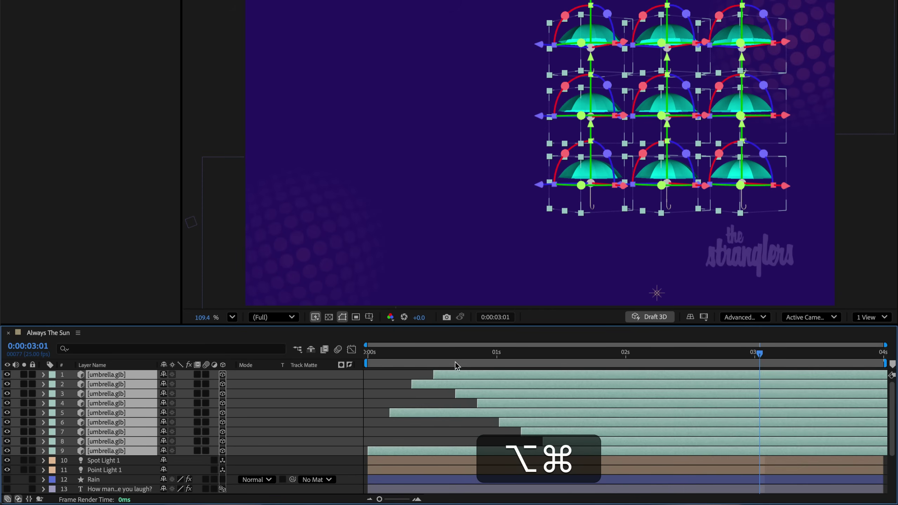
left_click(372, 354)
key("space")
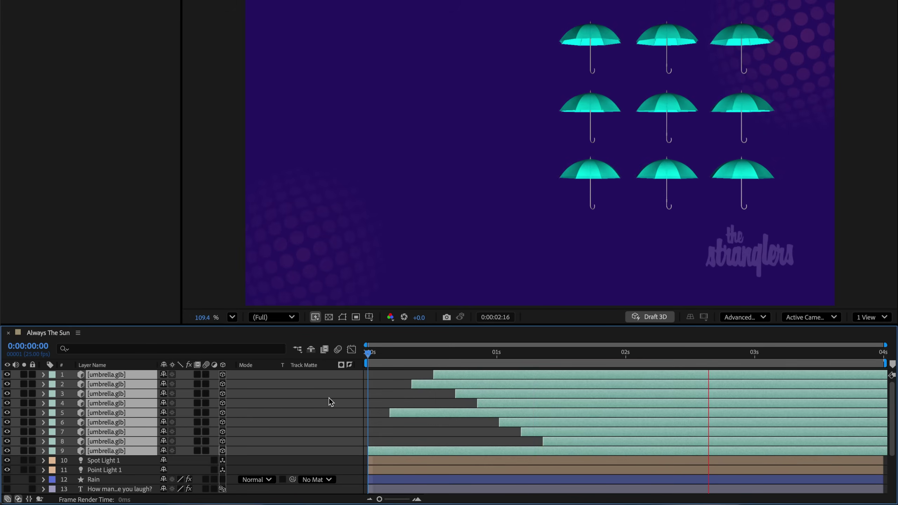
key("space")
key("super+z")
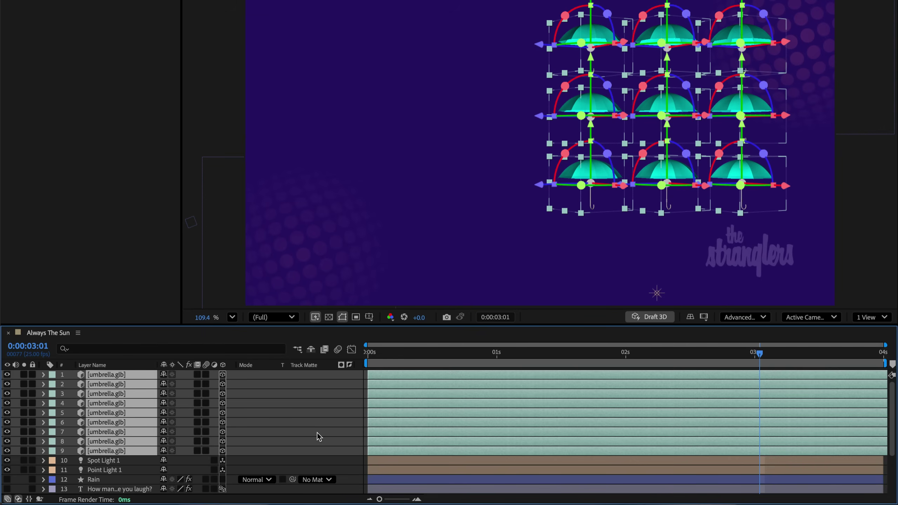
Reveal the umbrellas' Scale keyframes, enlarge the timeline and marquee-select the keyframes to offset
key("u")
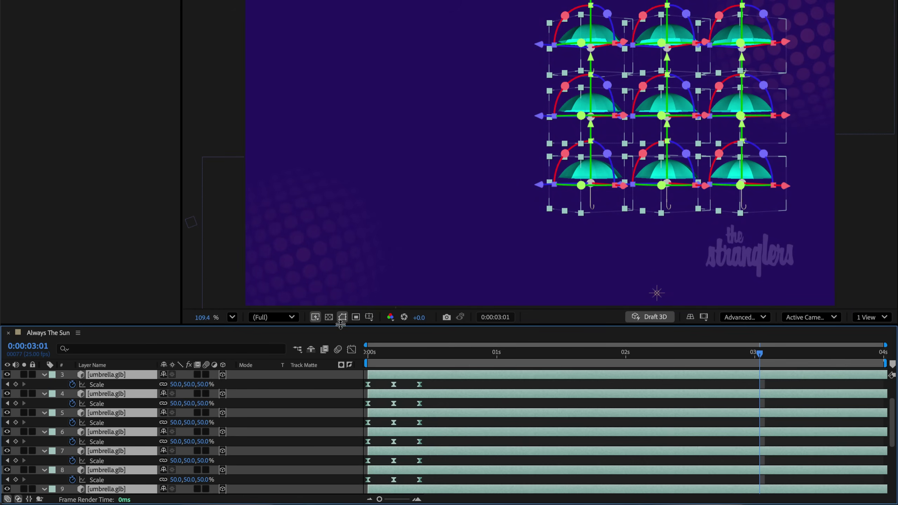
left_click_drag(340, 325, 346, 257)
scroll(379, 329, "up", 2)
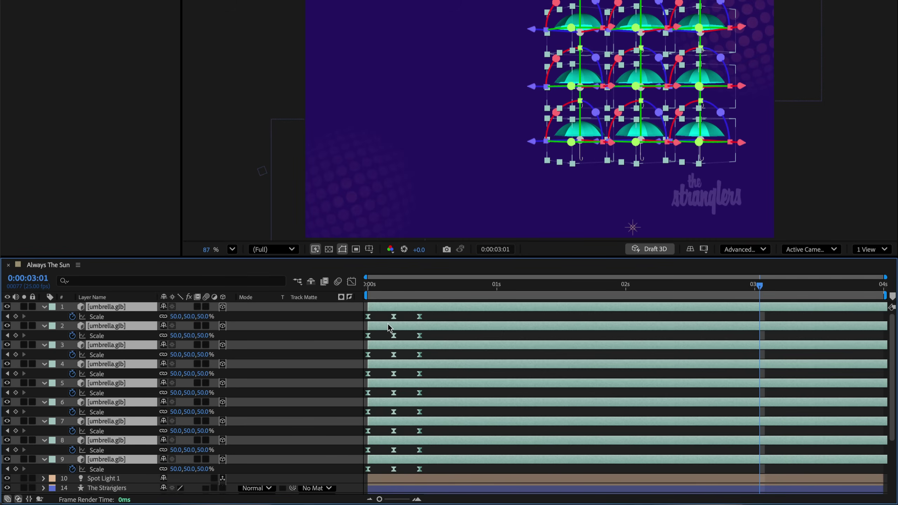
left_click_drag(411, 316, 429, 473)
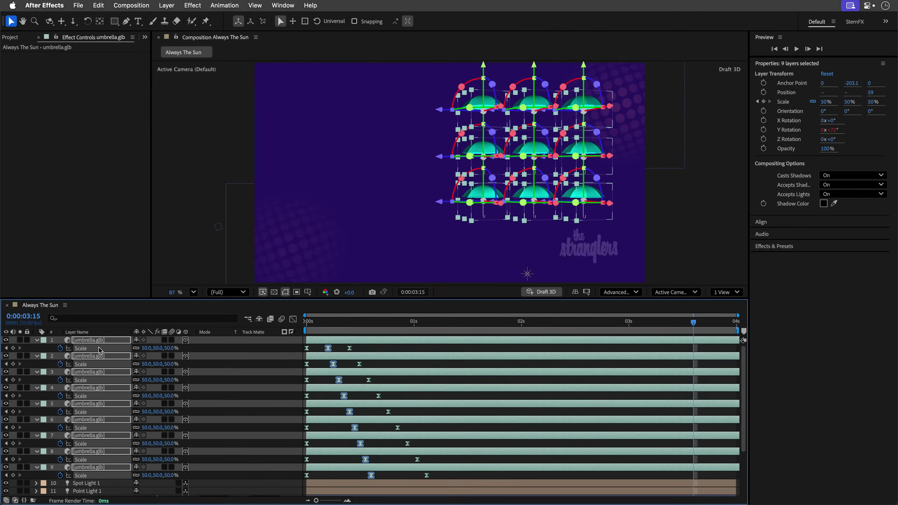
Create a 3D Layer Instance of the top umbrella.glb layer, ready for a CC Composite effect
key("super+a")
left_click(37, 340)
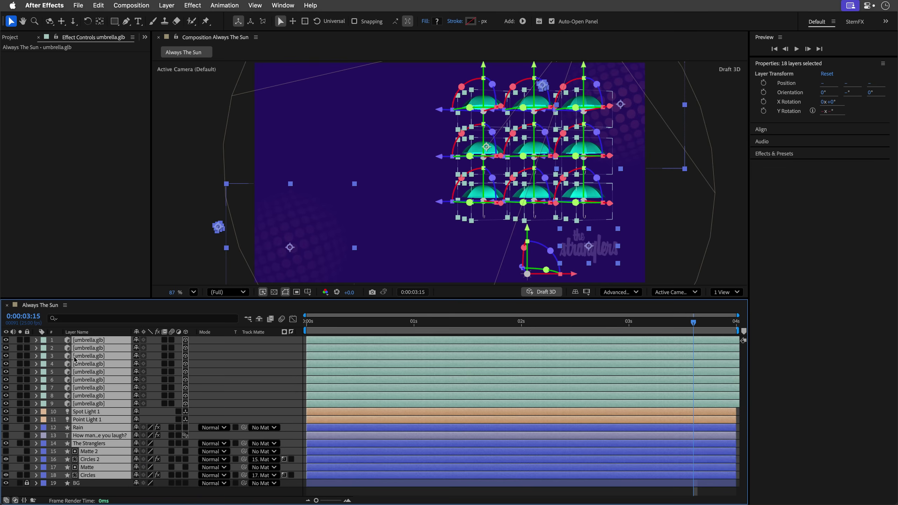
left_click(102, 494)
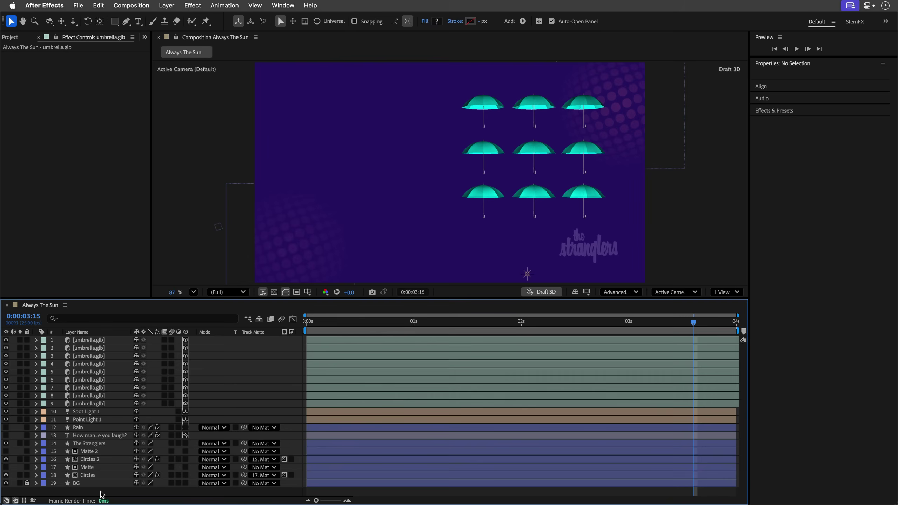
left_click(88, 341)
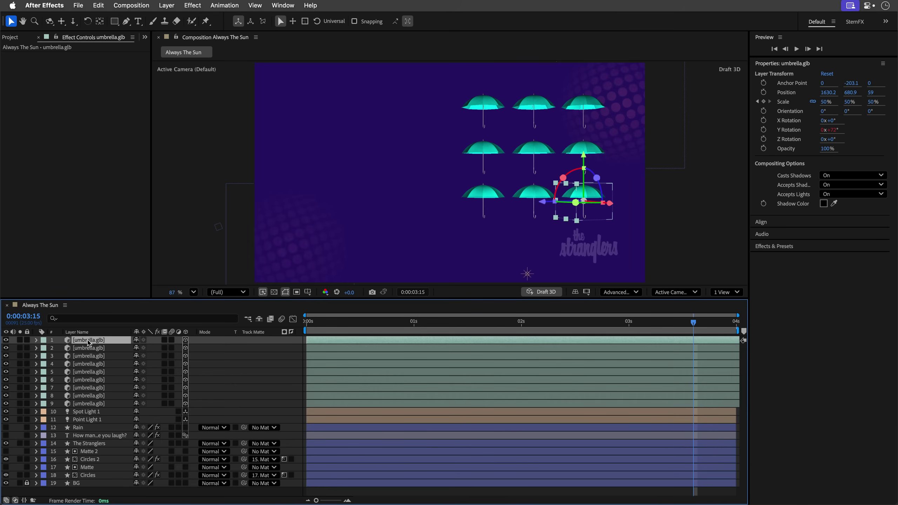
left_click(191, 6)
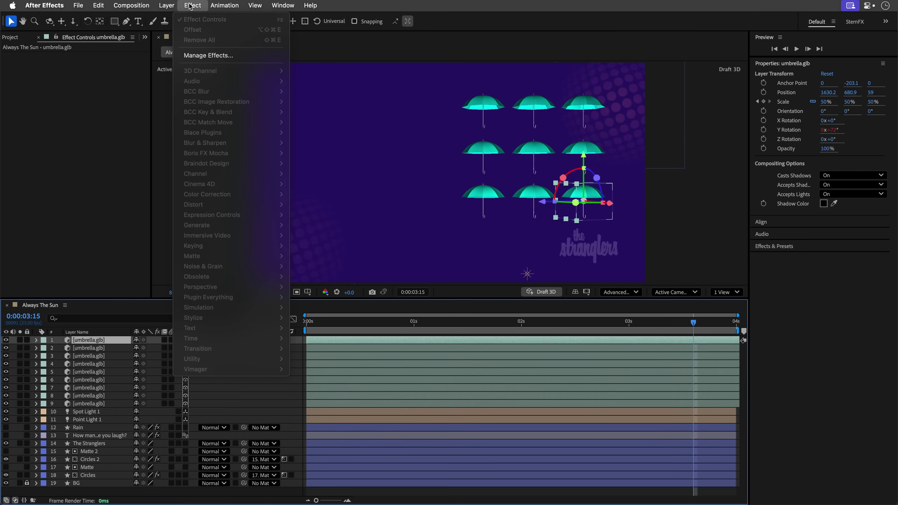
mouse_move(171, 7)
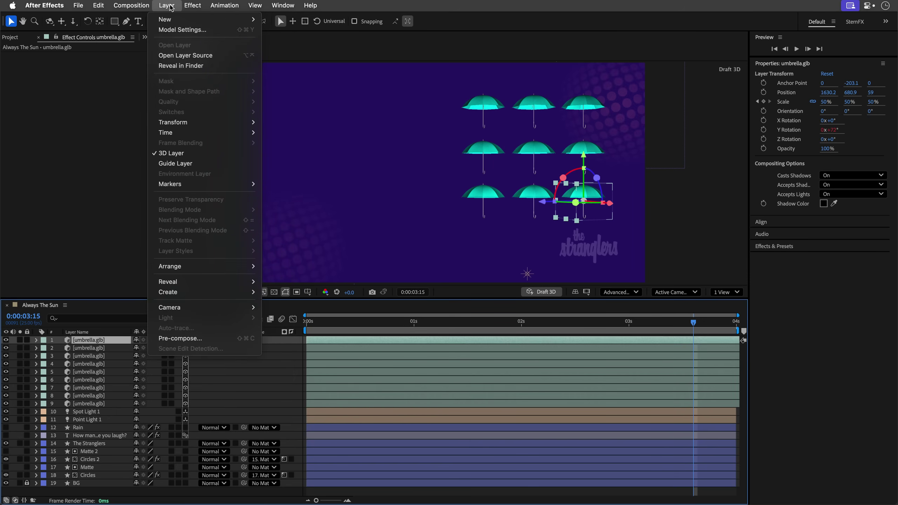
mouse_move(170, 296)
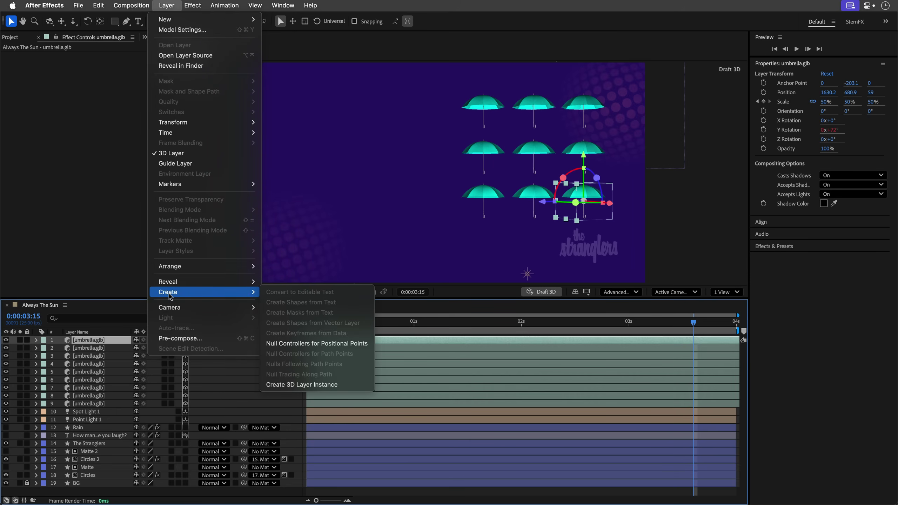
left_click(296, 386)
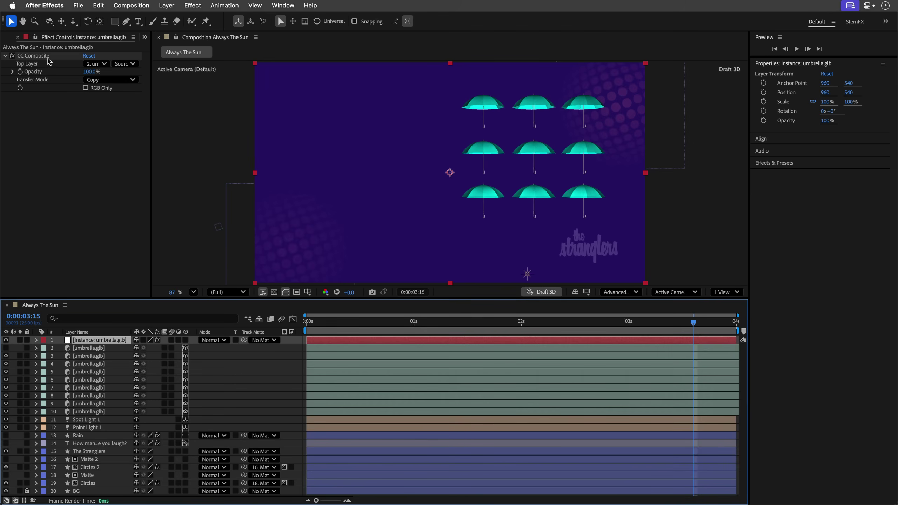
left_click(61, 134)
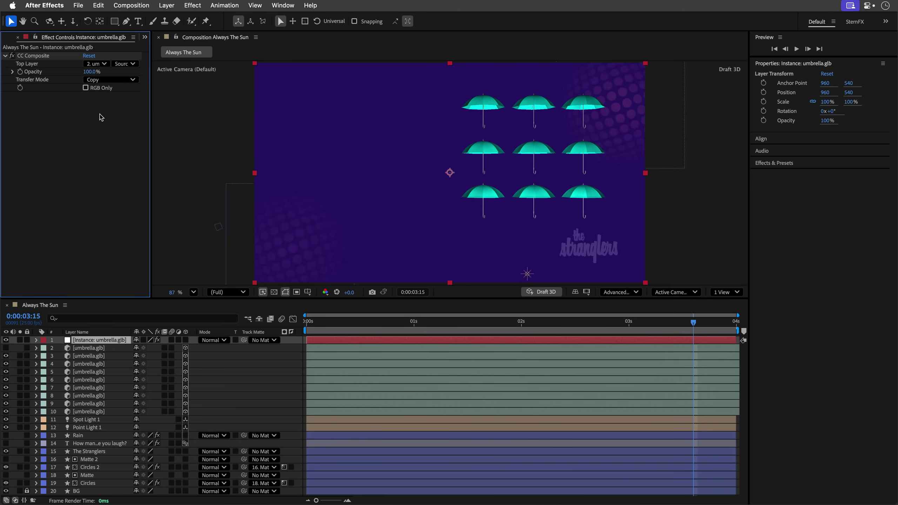
left_click(195, 6)
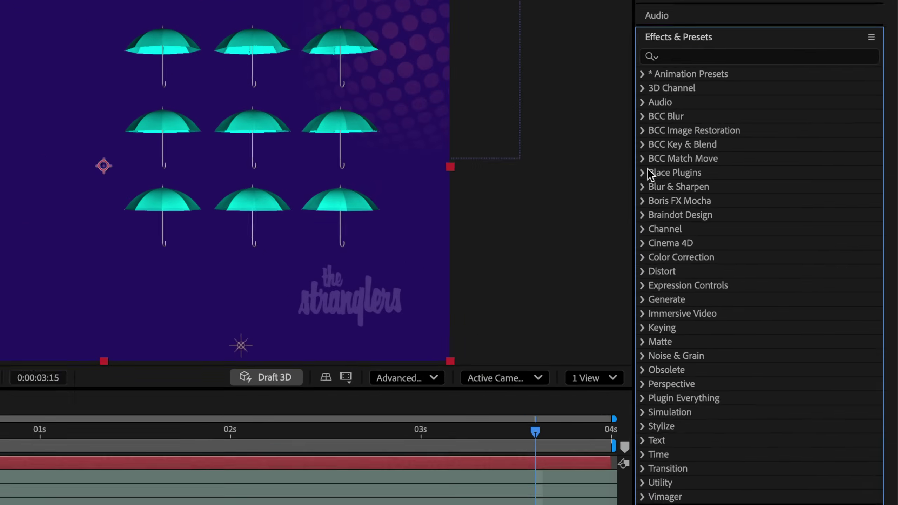
Expand the Blur & Sharpen category in Effects & Presets to list Bilateral Blur through Unsharp Mask
left_click(642, 187)
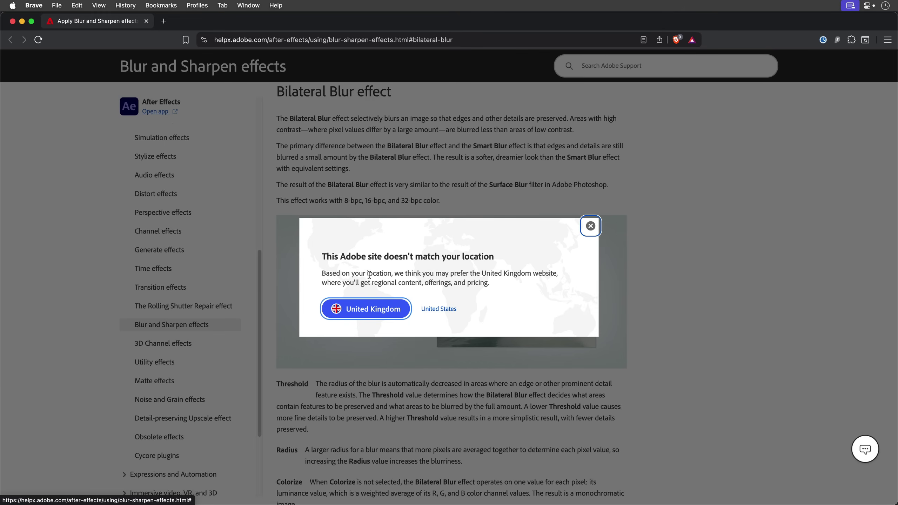
Choose the United Kingdom help site and scroll to the Bilateral Blur Threshold, Radius and Colorize notes
left_click(370, 308)
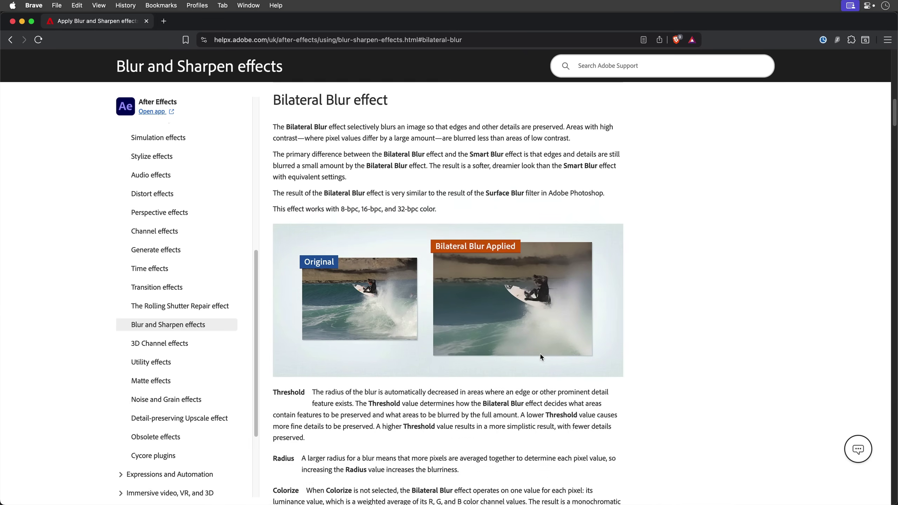
scroll(576, 356, "down", 3)
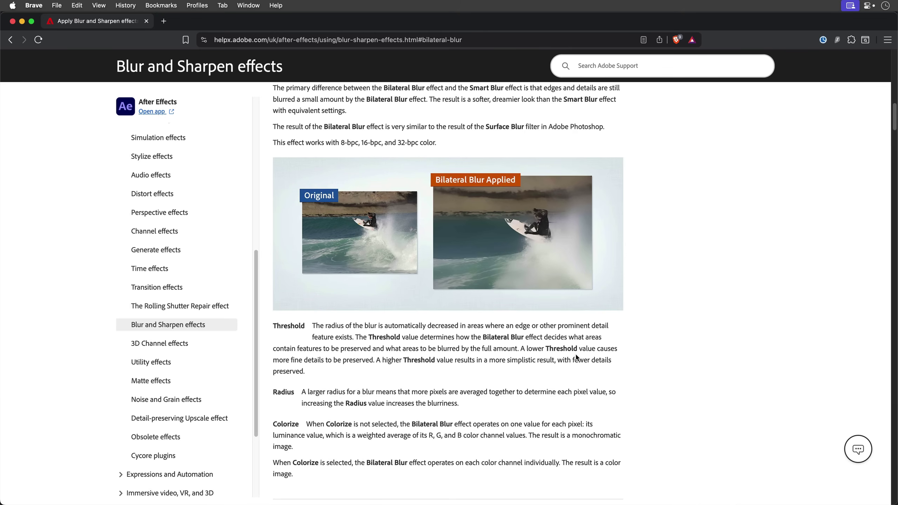
Return to After Effects, collapse Blur & Sharpen and delete the instance layer
key("super+Tab")
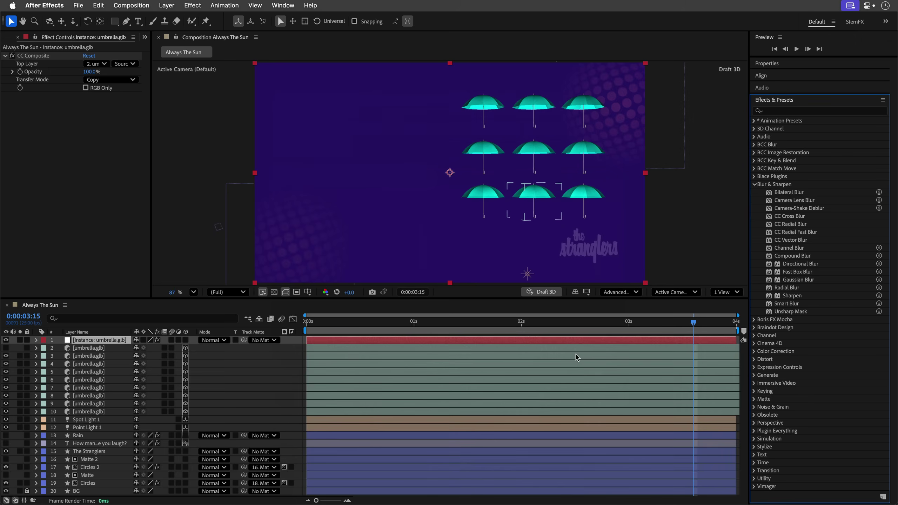
left_click(754, 185)
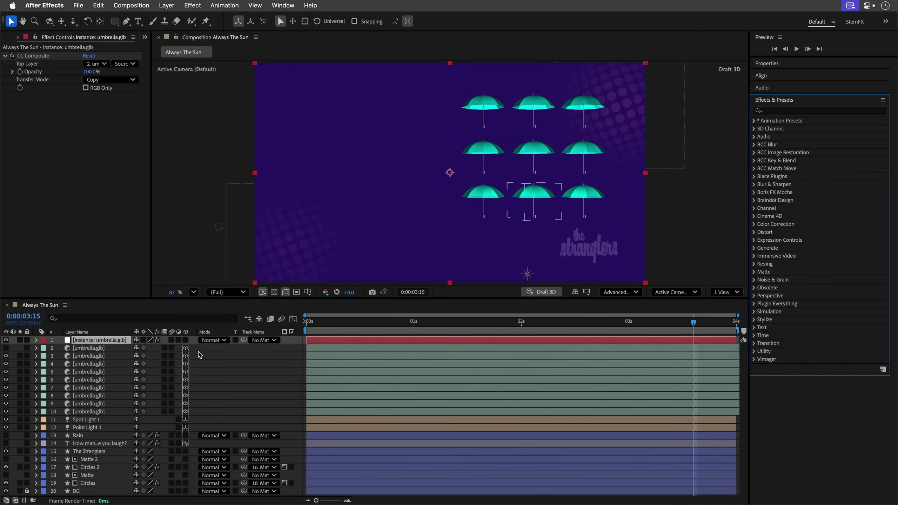
left_click(96, 311)
key("Delete")
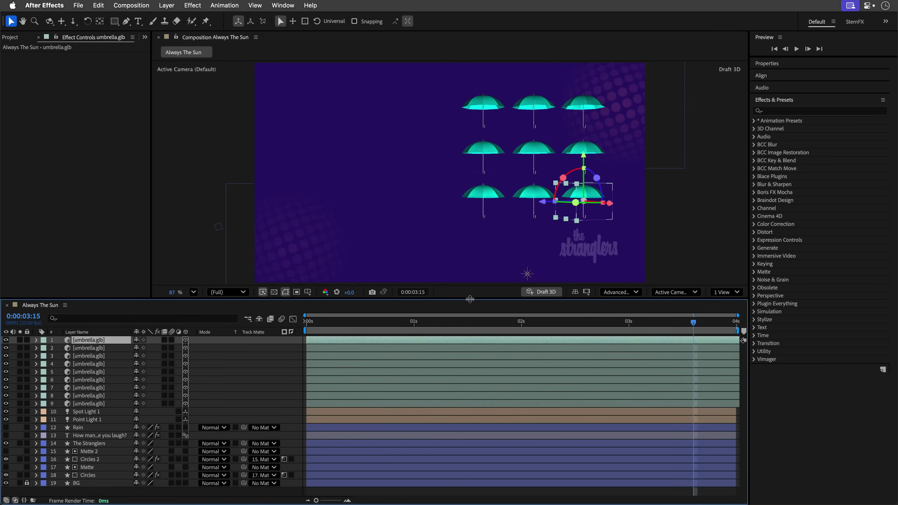
Enlarge the composition viewer to show the 3×3 teal umbrella grid
left_click_drag(470, 299, 470, 349)
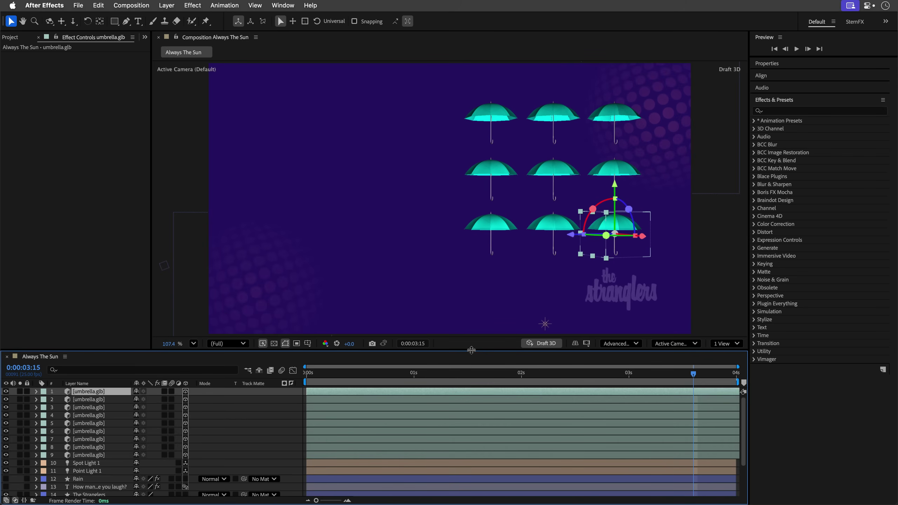
left_click_drag(471, 350, 471, 351)
scroll(244, 421, "down", 3)
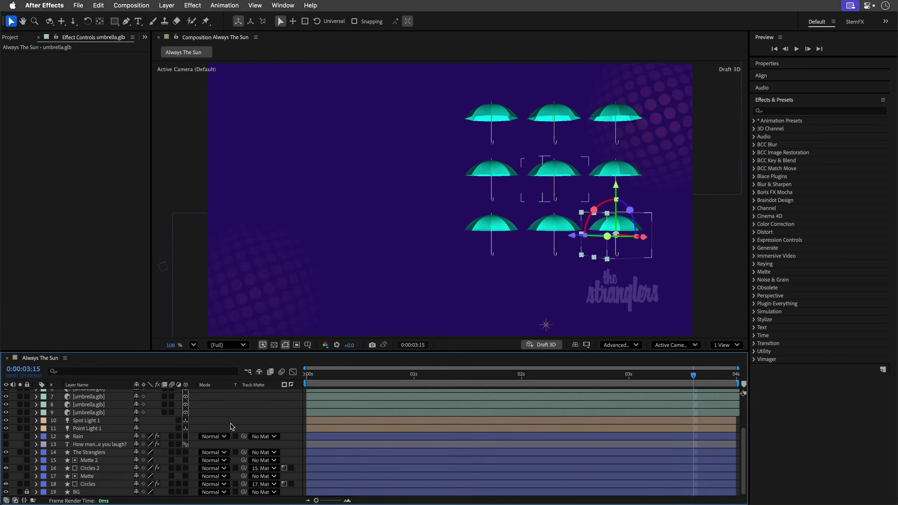
Select the Circles background layer and zoom the viewer to about 306% on the top umbrellas
left_click(87, 483)
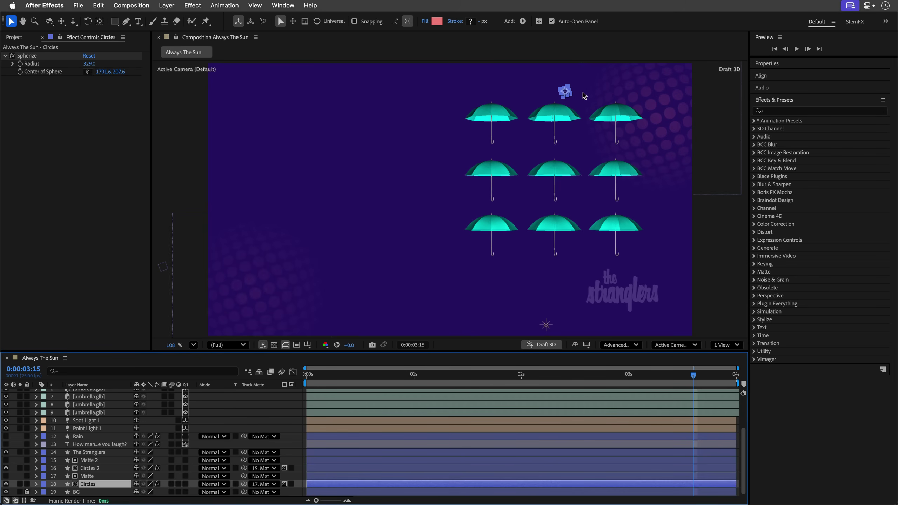
scroll(558, 94, "up", 8)
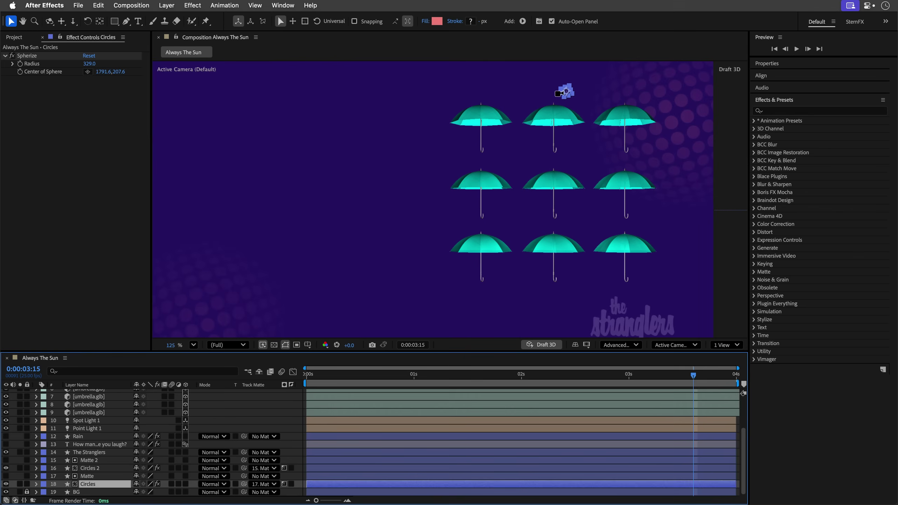
scroll(559, 93, "up", 7)
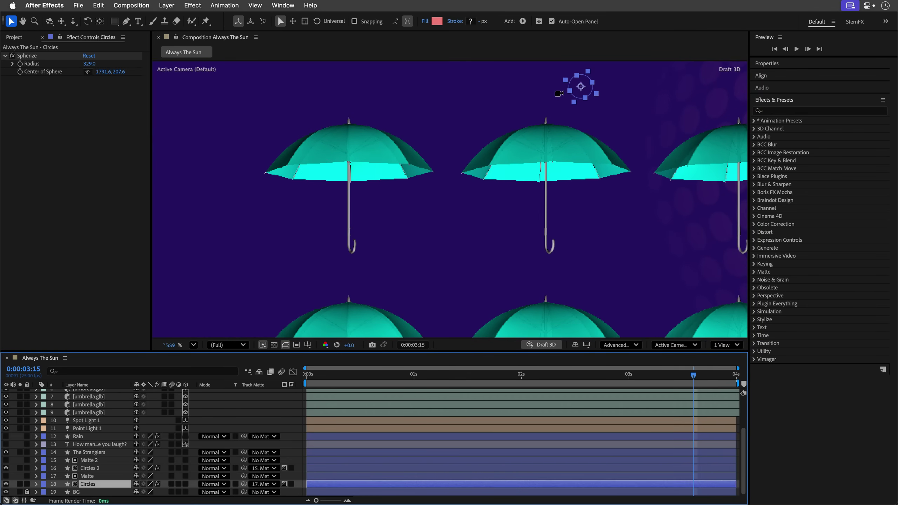
scroll(558, 94, "down", 1)
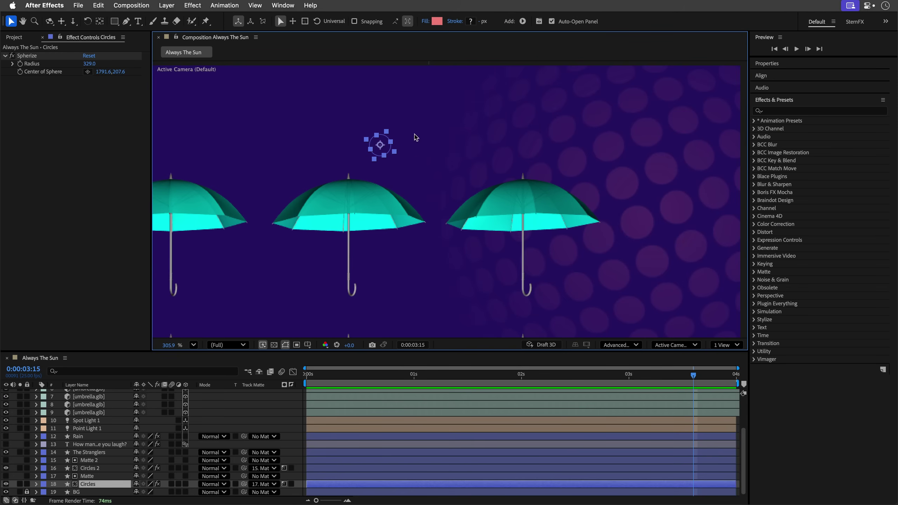
Twirl open Circles > Contents and select Ellipse 1 for duplicating
left_click(35, 484)
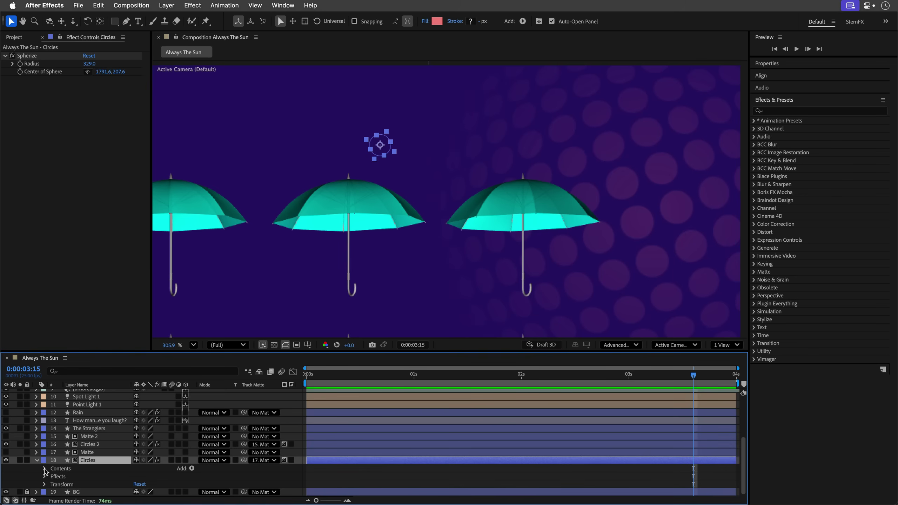
left_click(44, 468)
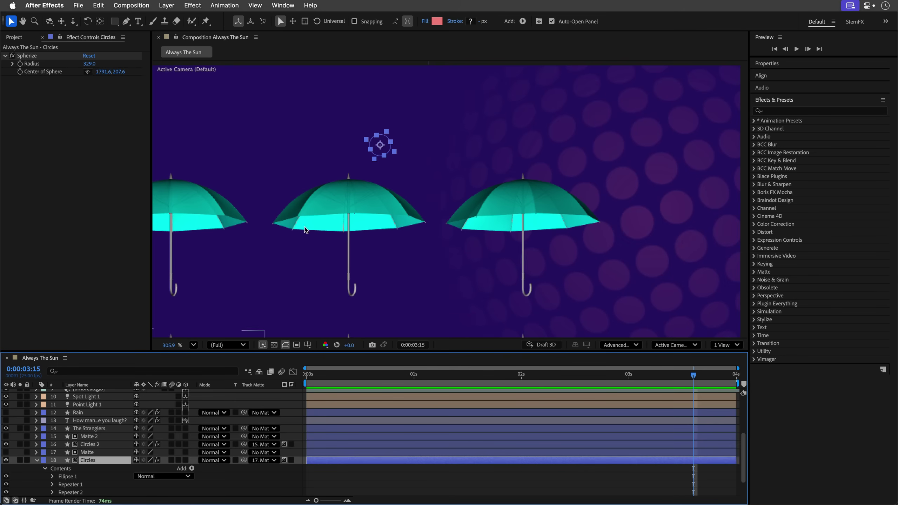
left_click(68, 476)
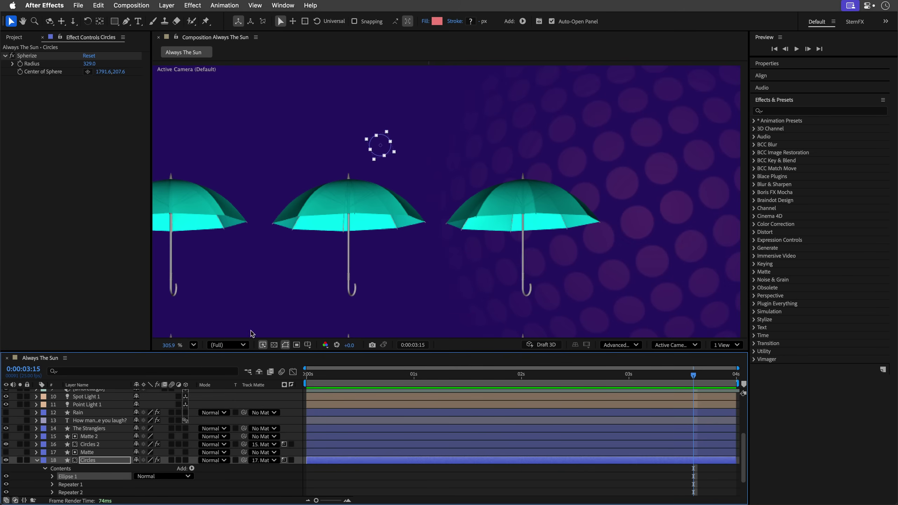
key("alt")
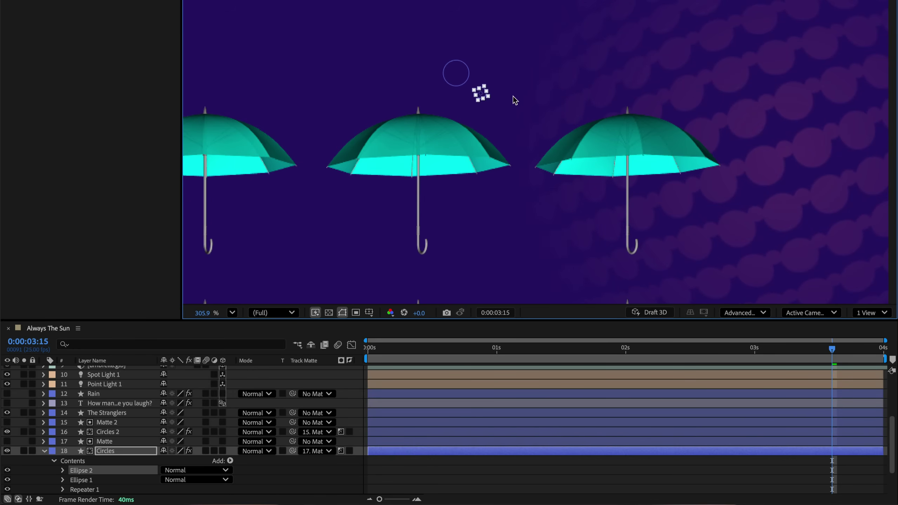
Nudge the duplicated Ellipse 2 with arrow keys into place beside Ellipse 1
key("Left")
key("Left")
key("Left")
key("shift+Left")
key("shift+Up")
key("shift+Up")
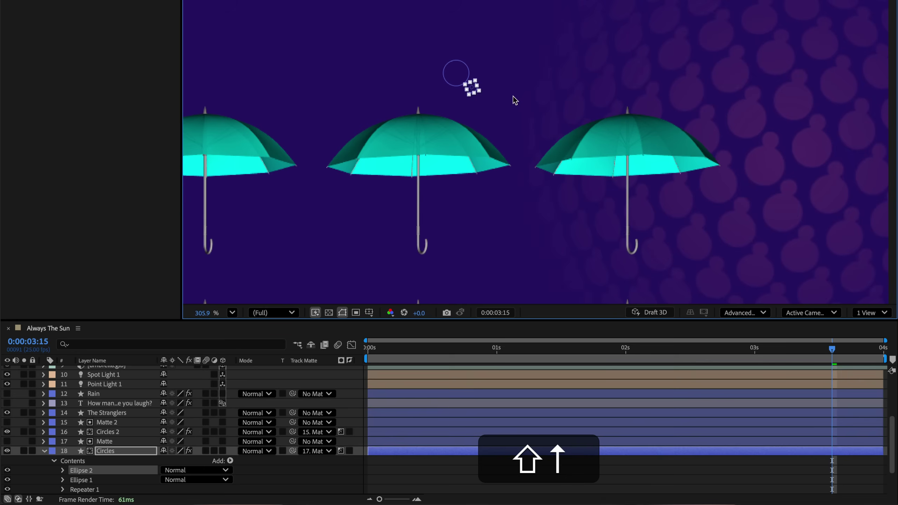
key("Right")
key("shift+Down")
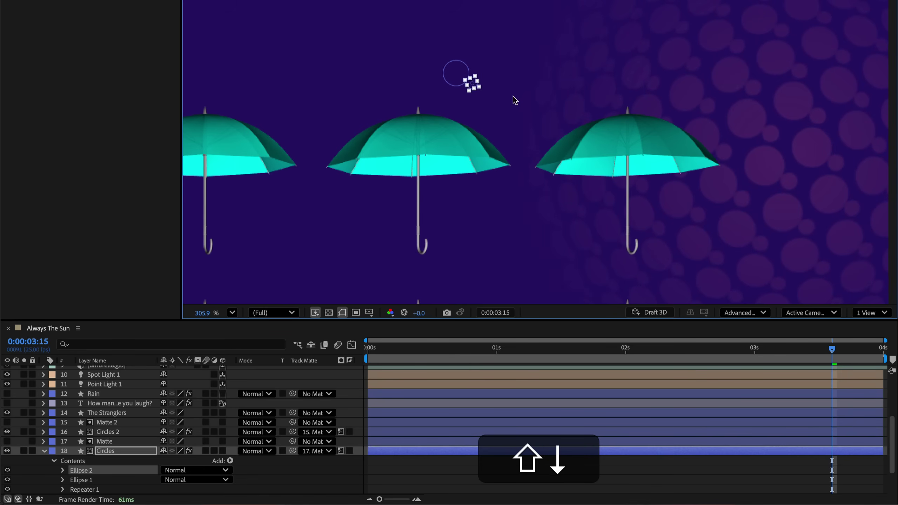
key("shift+Right")
key("Down")
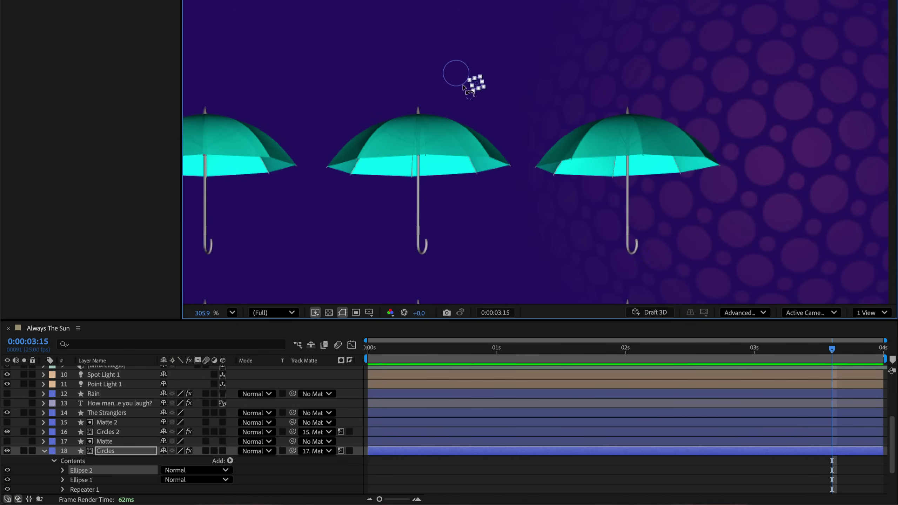
Duplicate Ellipse 1 as Ellipse 3, shrink it proportionally and nudge it inside the dot
left_click(82, 480)
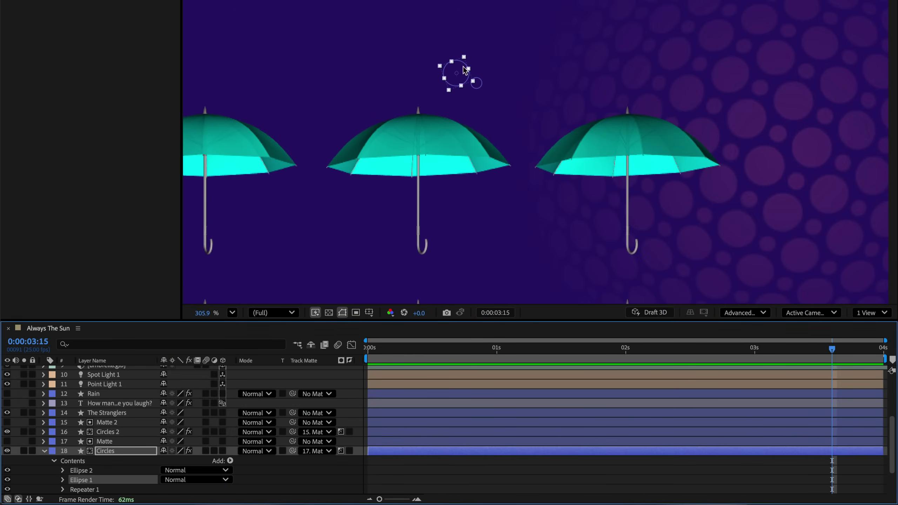
key("alt")
left_click_drag(458, 65, 465, 93)
key("shift")
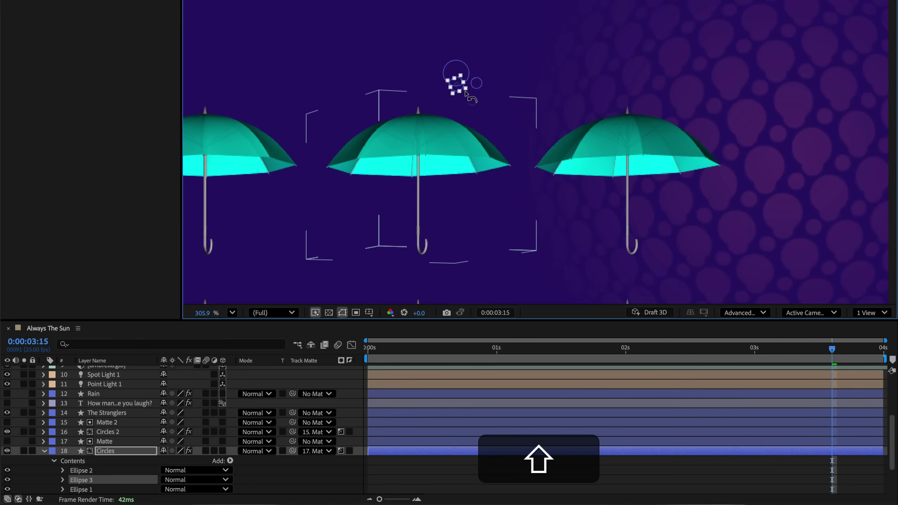
key("shift+Up")
key("Right")
key("Up")
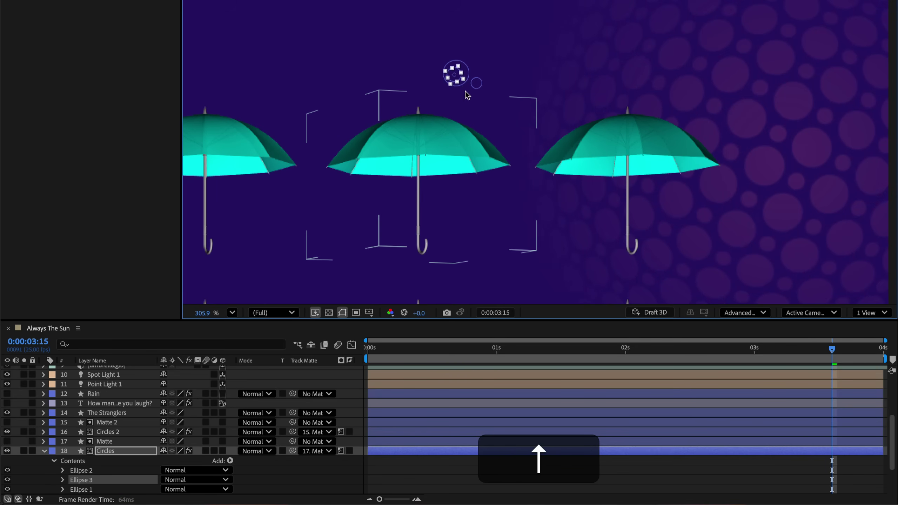
key("Right")
key("Up")
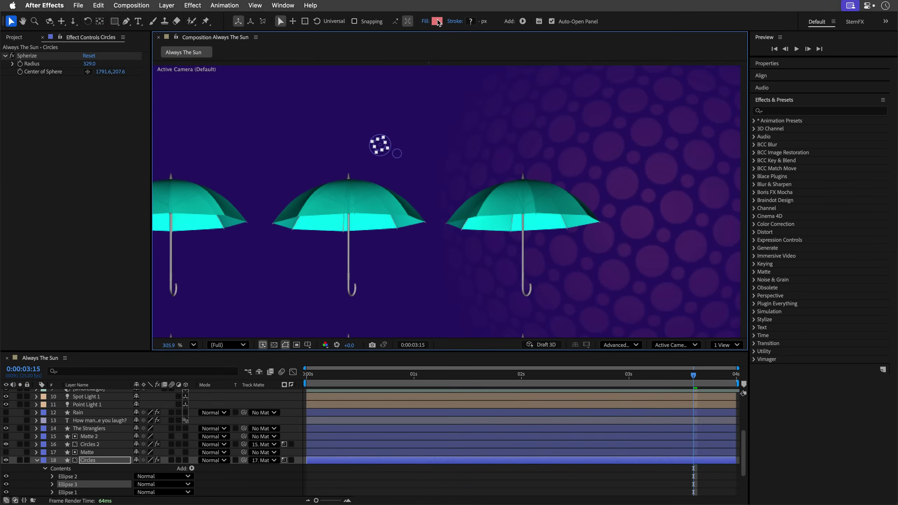
Fill Ellipse 3 with dark purple 271268 sampled from the background
left_click(437, 21)
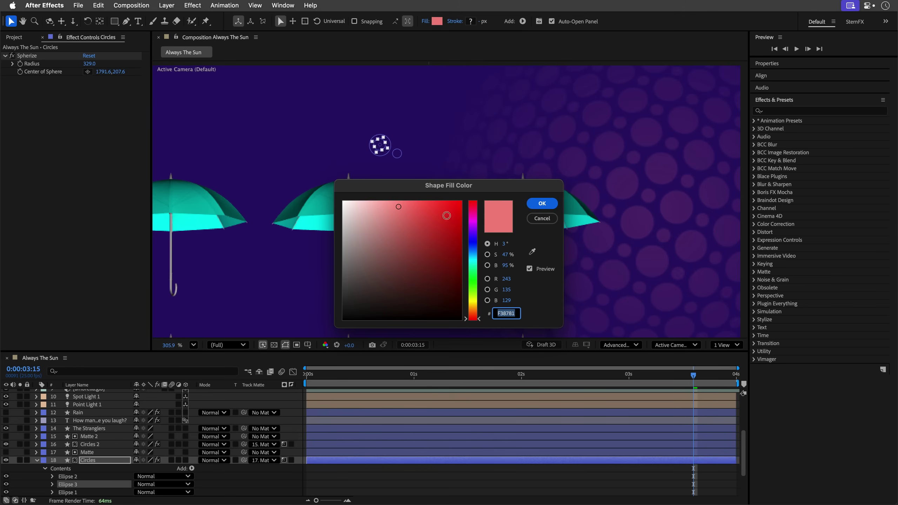
left_click(532, 251)
left_click(413, 88)
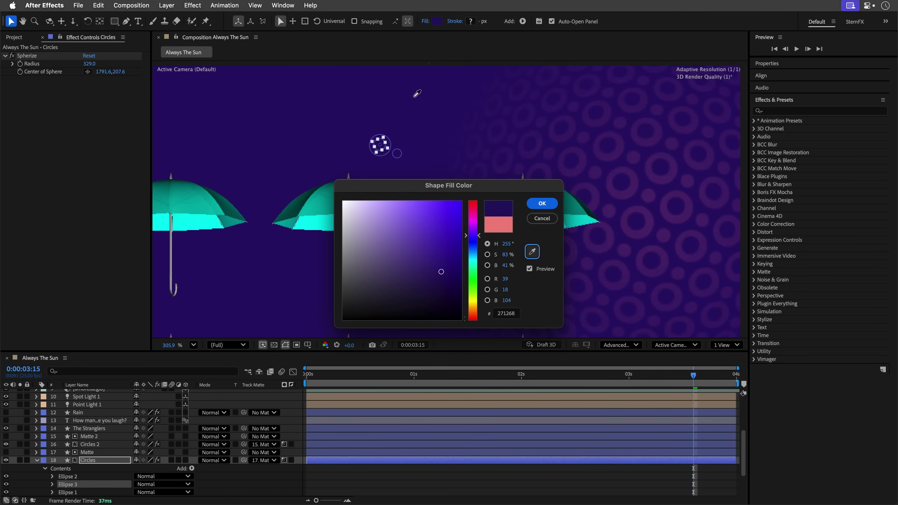
left_click(542, 203)
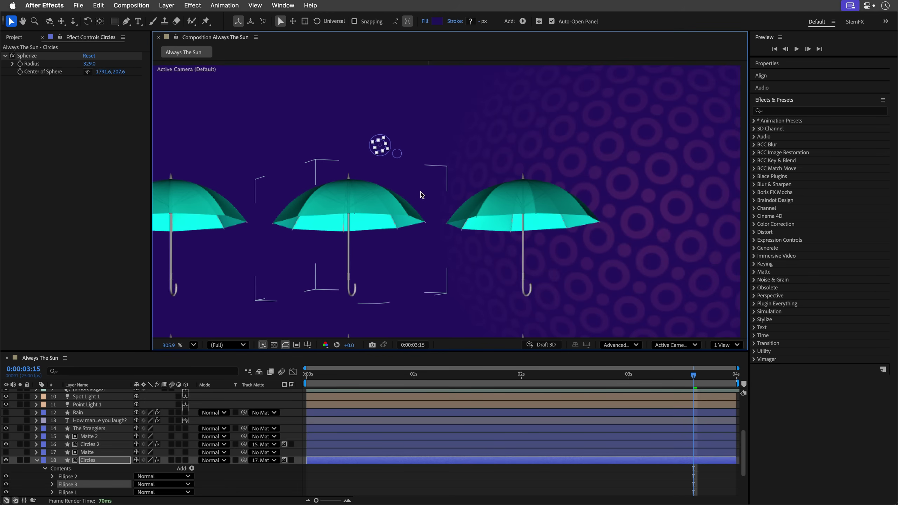
left_click(37, 460)
scroll(467, 209, "down", 10)
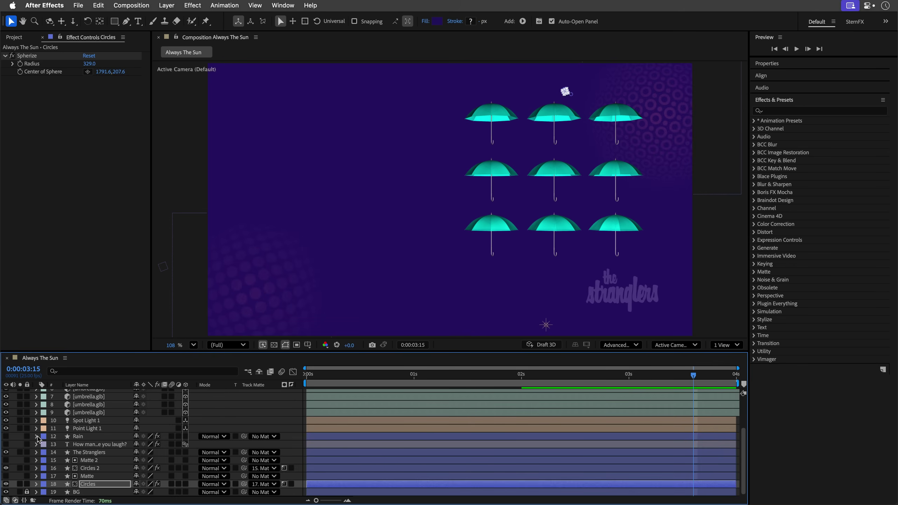
Turn on the Rain and quote text layers and return the playhead to 0:00
left_click(5, 436)
left_click(75, 437)
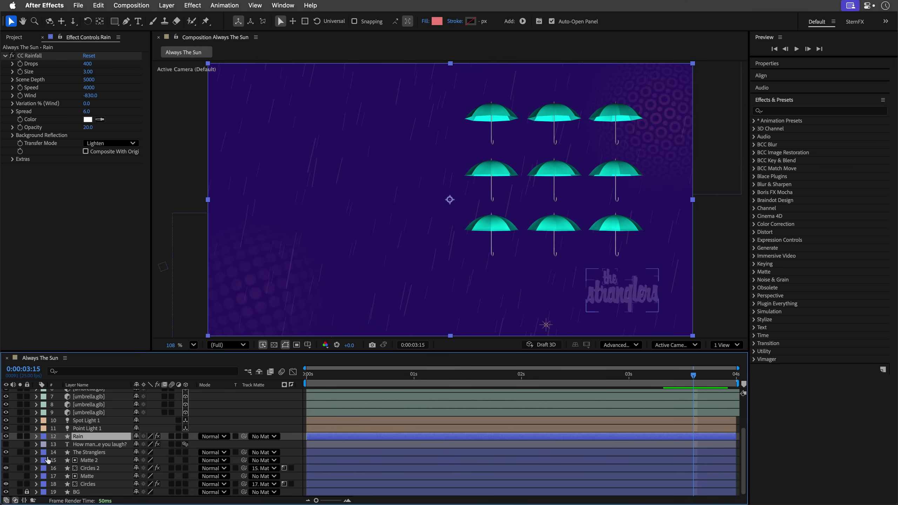
left_click(6, 444)
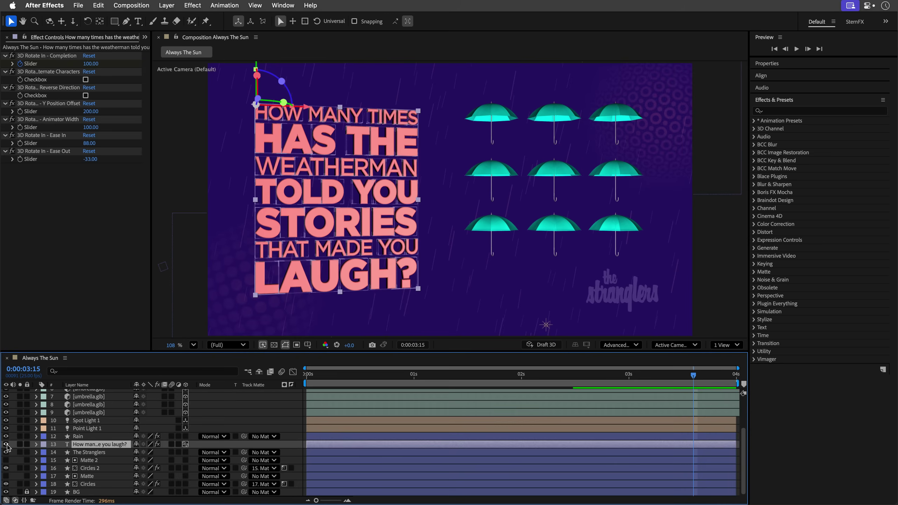
left_click(307, 376)
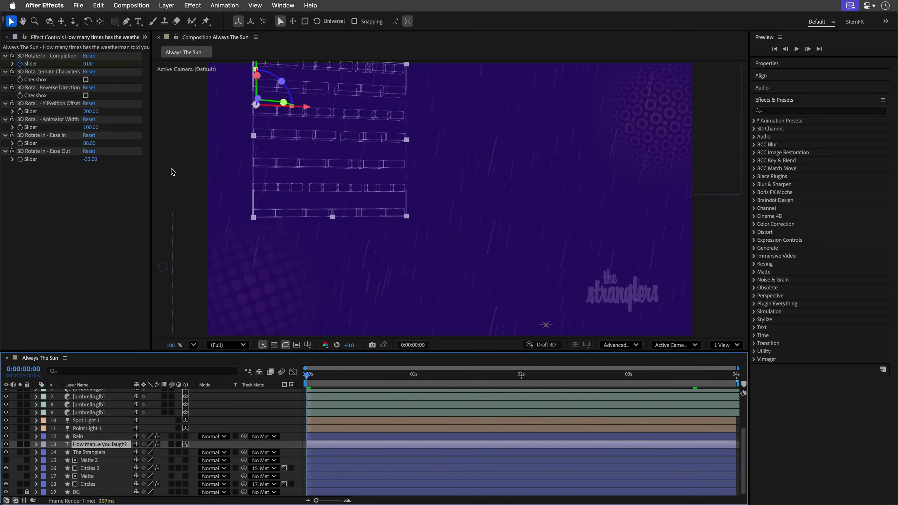
Maximize the Composition panel with ` and play the animation preview
key("grave")
key("space")
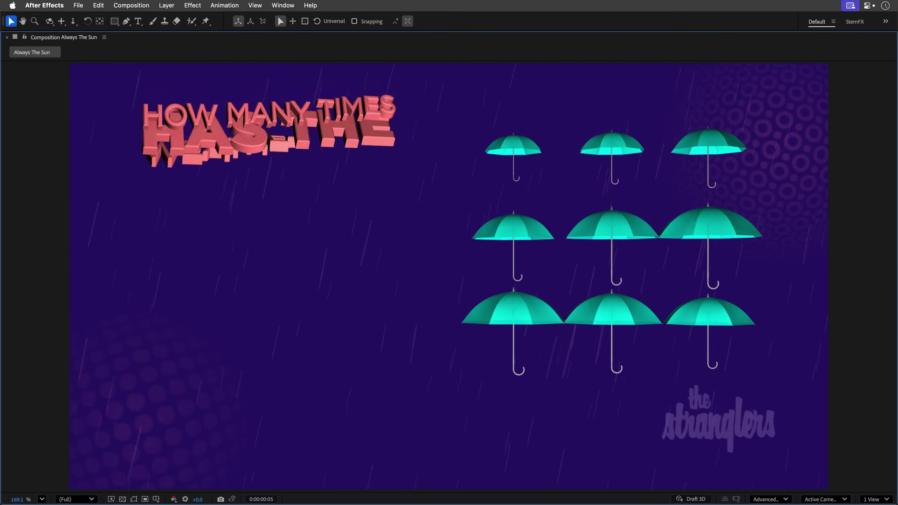